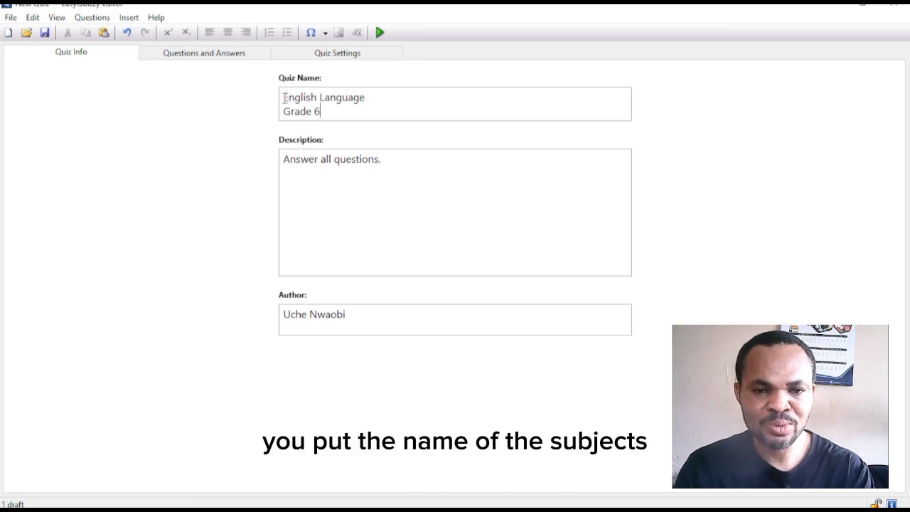
- Remove the trailing period from the quiz description in Quiz Info
{"action": "left_click_drag", "start_coordinate": [284, 97], "coordinate": [367, 100]}
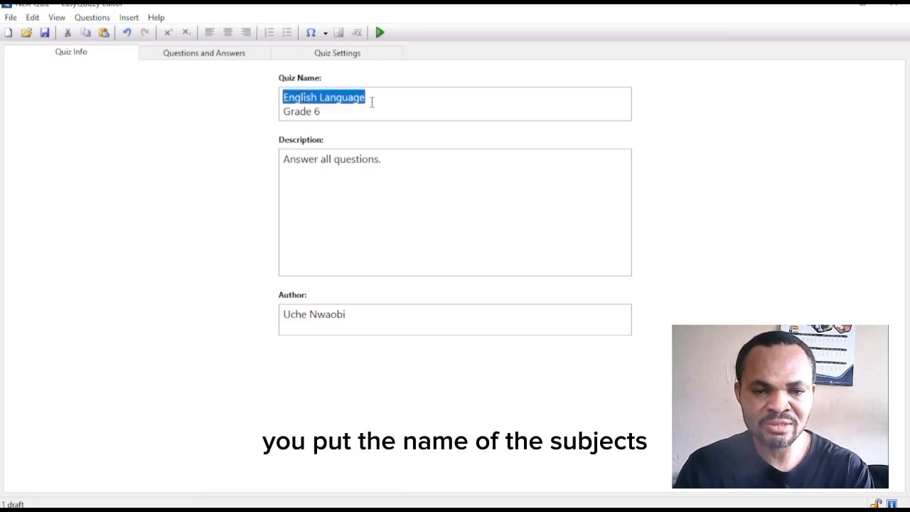
{"action": "left_click_drag", "start_coordinate": [280, 112], "coordinate": [340, 111]}
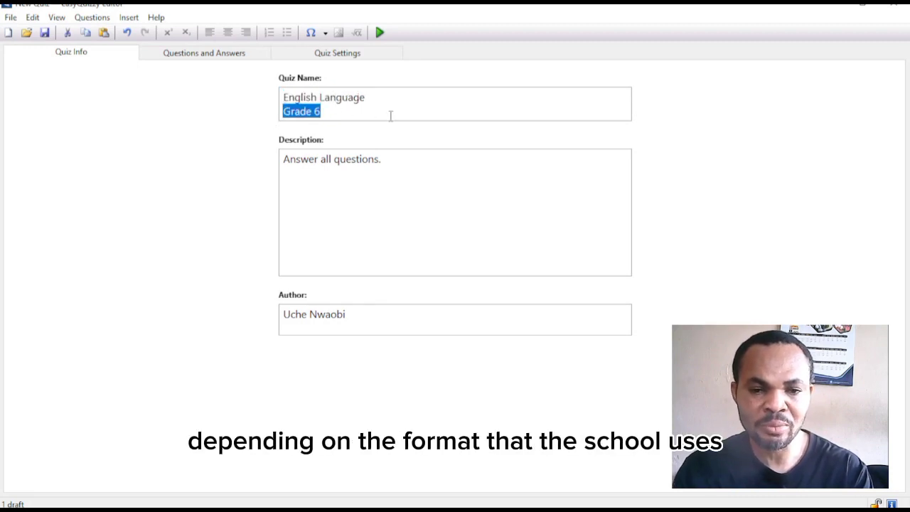
{"action": "left_click", "coordinate": [284, 96]}
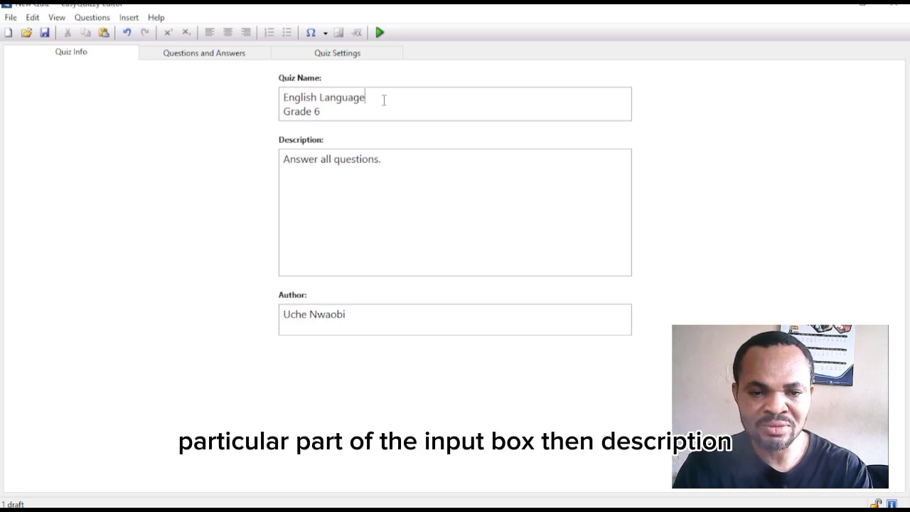
{"action": "left_click", "coordinate": [279, 164]}
{"action": "left_click", "coordinate": [452, 172]}
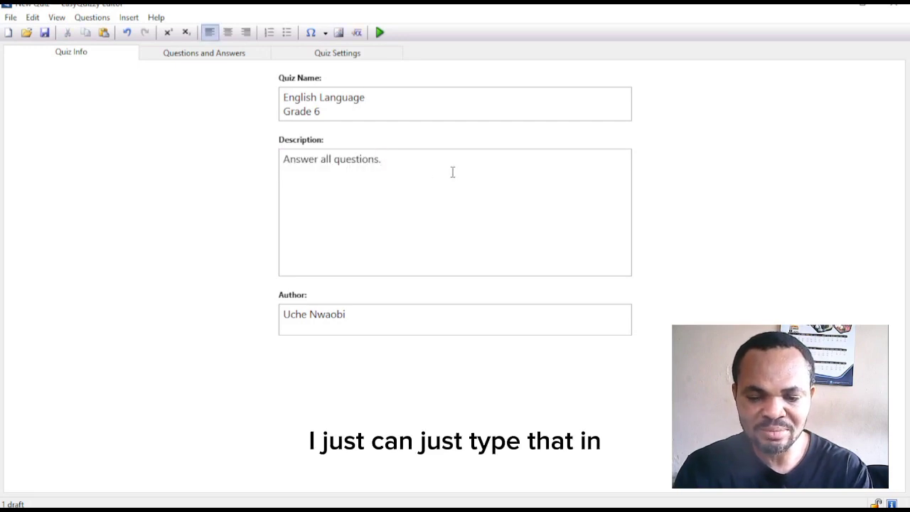
{"action": "key", "text": "BackSpace"}
{"action": "key", "text": "BackSpace"}
{"action": "key", "text": "BackSpace"}
{"action": "key", "text": "BackSpace"}
{"action": "key", "text": "BackSpace"}
{"action": "key", "text": "BackSpace"}
{"action": "key", "text": "BackSpace"}
{"action": "key", "text": "BackSpace"}
{"action": "key", "text": "BackSpace"}
{"action": "key", "text": "BackSpace"}
{"action": "key", "text": "BackSpace"}
{"action": "key", "text": "BackSpace"}
{"action": "key", "text": "BackSpace"}
{"action": "key", "text": "BackSpace"}
{"action": "key", "text": "BackSpace"}
{"action": "key", "text": "BackSpace"}
{"action": "key", "text": "BackSpace"}
{"action": "key", "text": "BackSpace"}
{"action": "key", "text": "BackSpace"}
{"action": "key", "text": "BackSpace"}
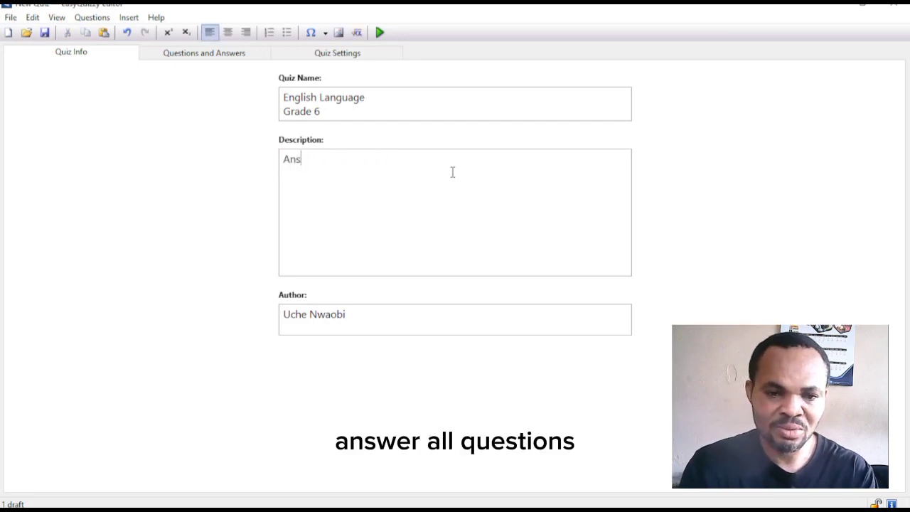
{"action": "type", "text": "Answer all"}
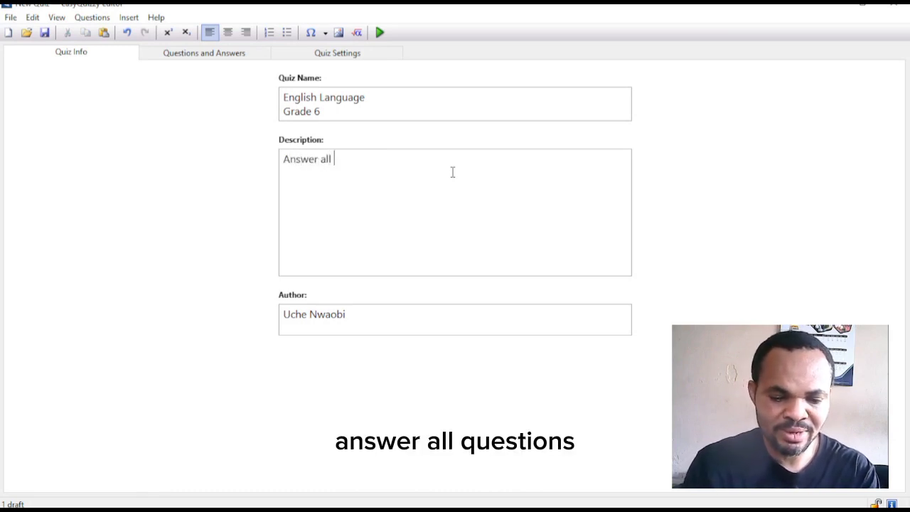
{"action": "type", "text": " questions"}
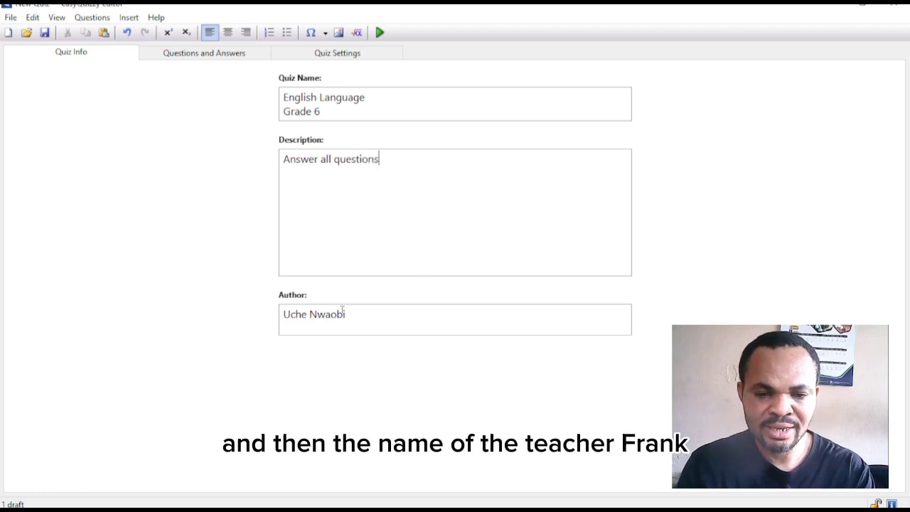
- Replace the Author entry with the teacher's full name and fix a stray letter in the surname
{"action": "left_click_drag", "start_coordinate": [354, 317], "coordinate": [256, 324]}
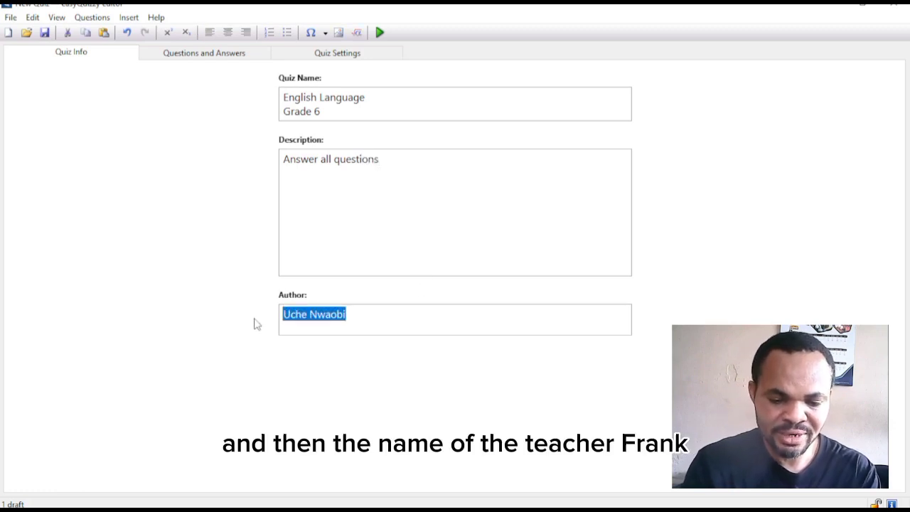
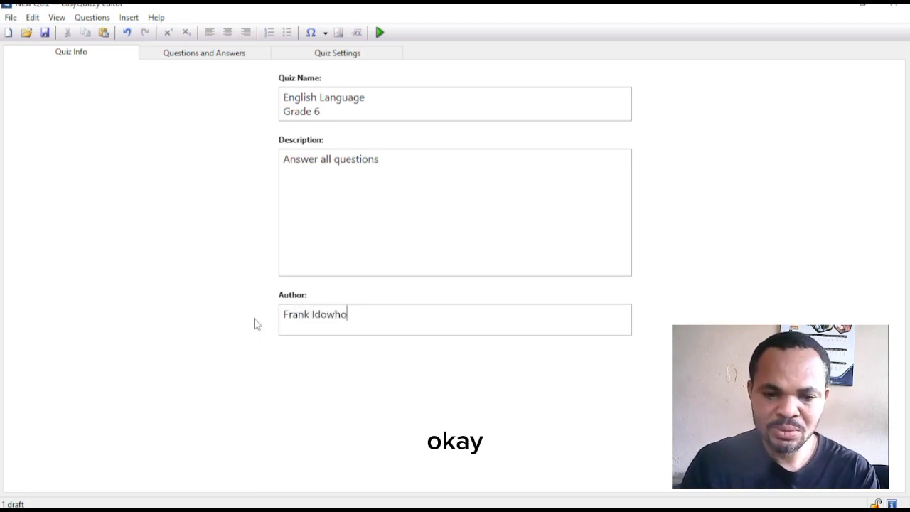
{"action": "left_click", "coordinate": [333, 315]}
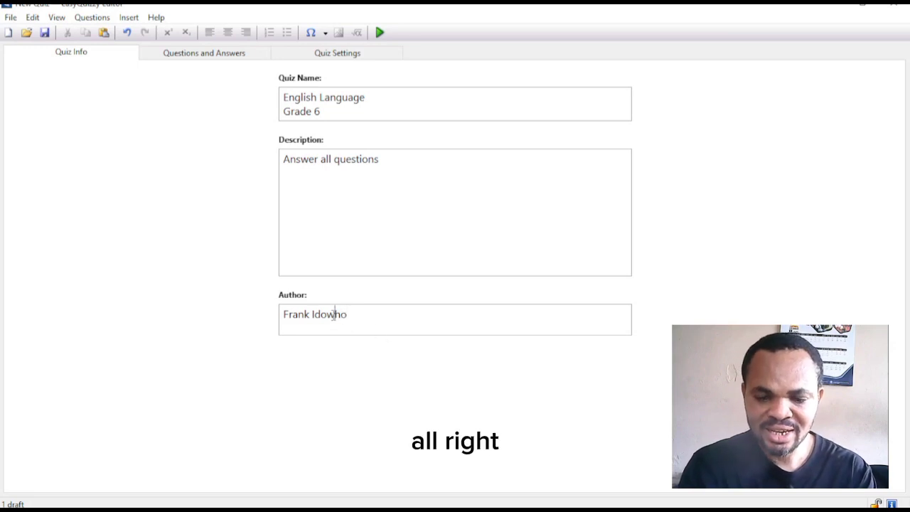
{"action": "key", "text": "BackSpace"}
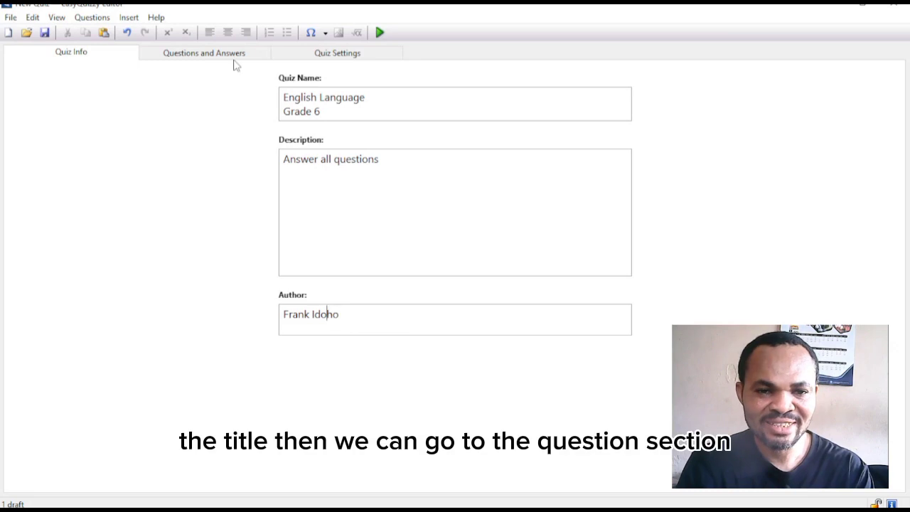
- Switch to Questions and Answers, showing question 1 about who killed the mad man
{"action": "left_click", "coordinate": [203, 57]}
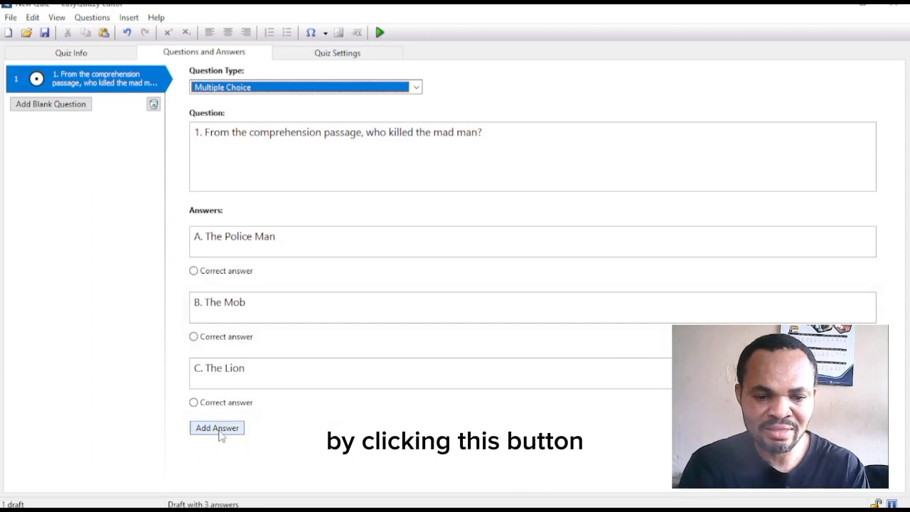
- Mark answer B, The Mob, as question 1's correct answer
{"action": "right_click", "coordinate": [91, 82]}
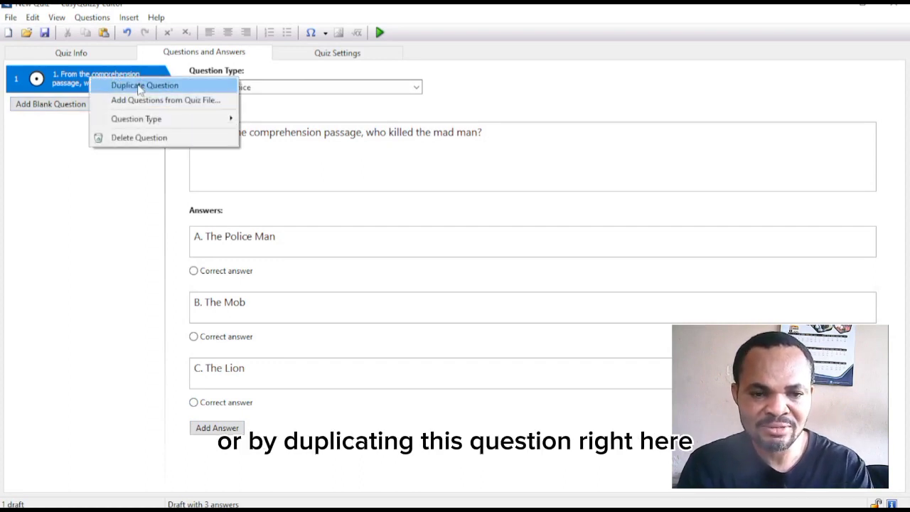
{"action": "left_click", "coordinate": [100, 201]}
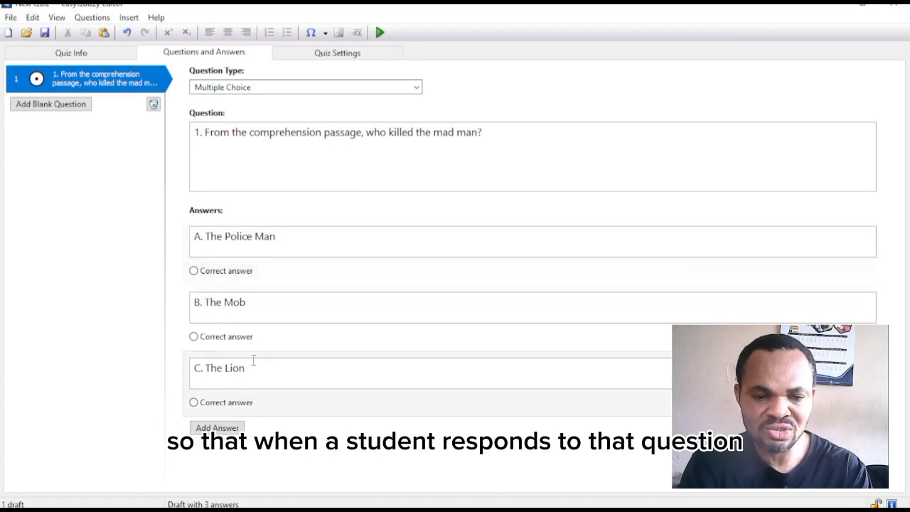
{"action": "mouse_move", "coordinate": [315, 250]}
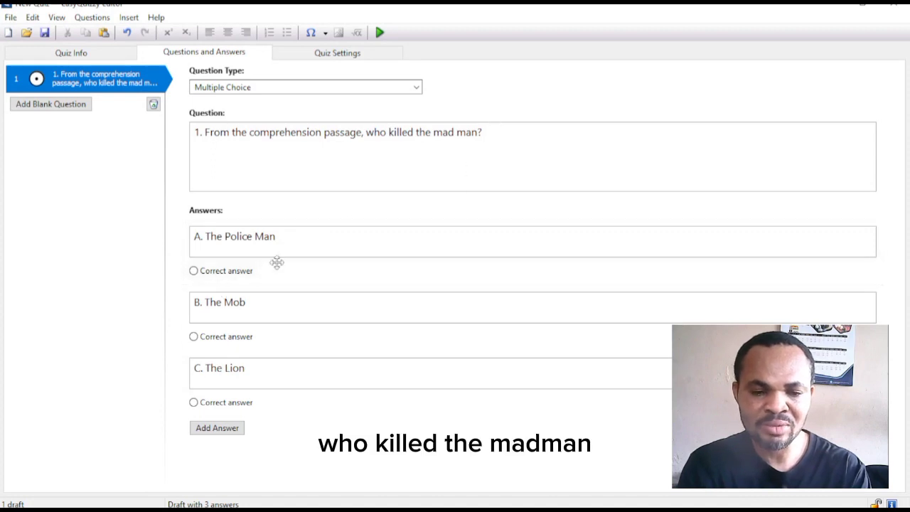
{"action": "left_click", "coordinate": [193, 337]}
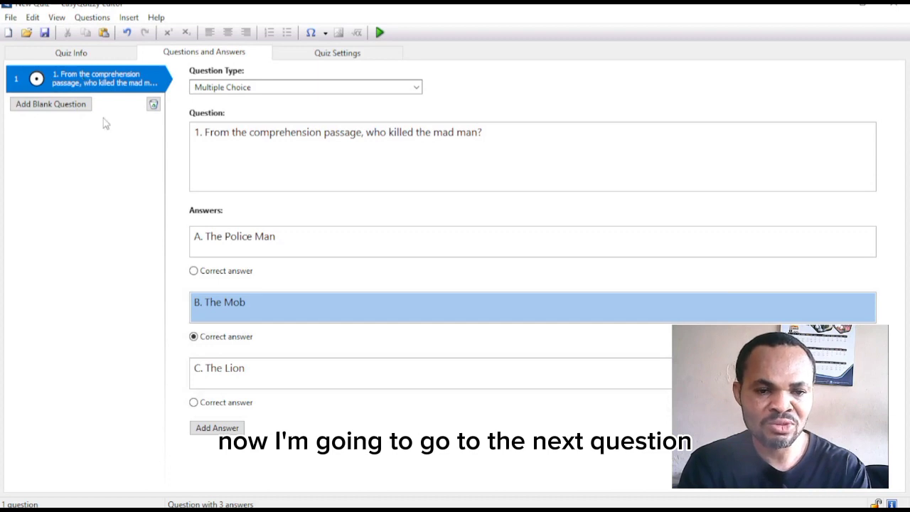
- Duplicate question 1 as question 2 and clear its copied wording
{"action": "right_click", "coordinate": [88, 81]}
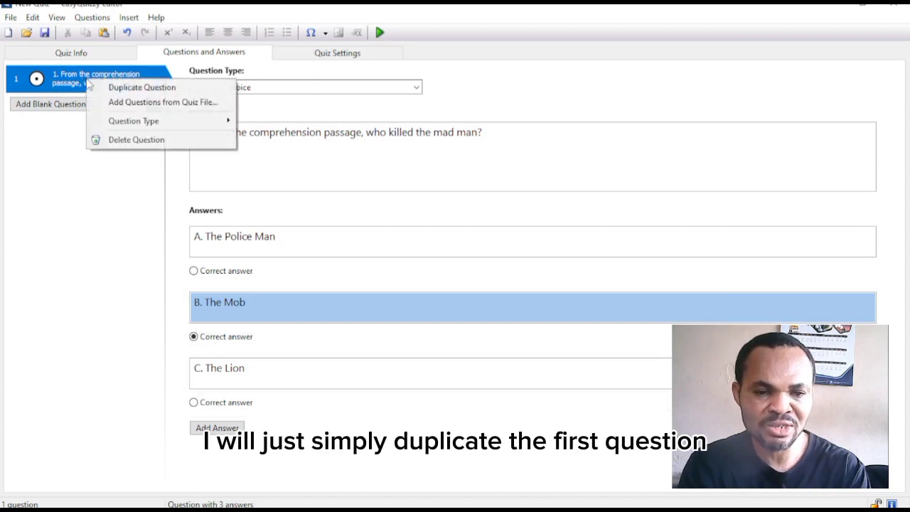
{"action": "left_click", "coordinate": [141, 88]}
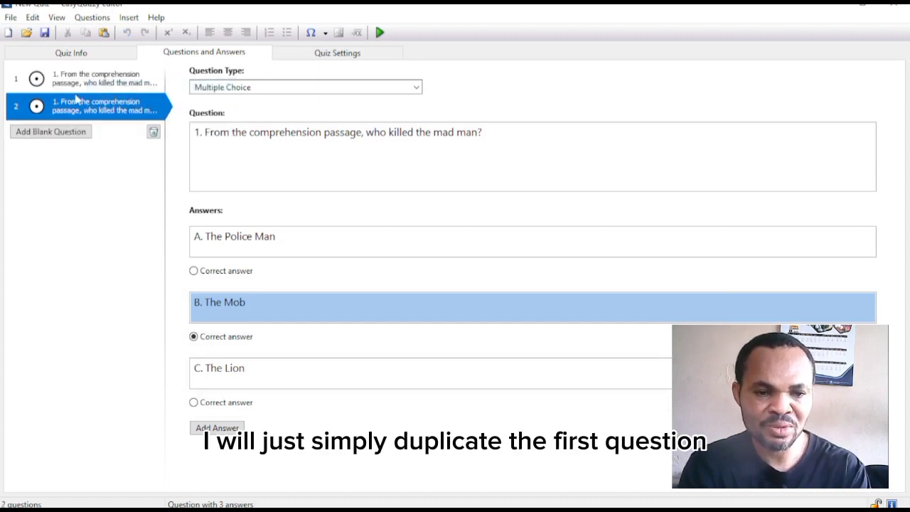
{"action": "left_click", "coordinate": [200, 135]}
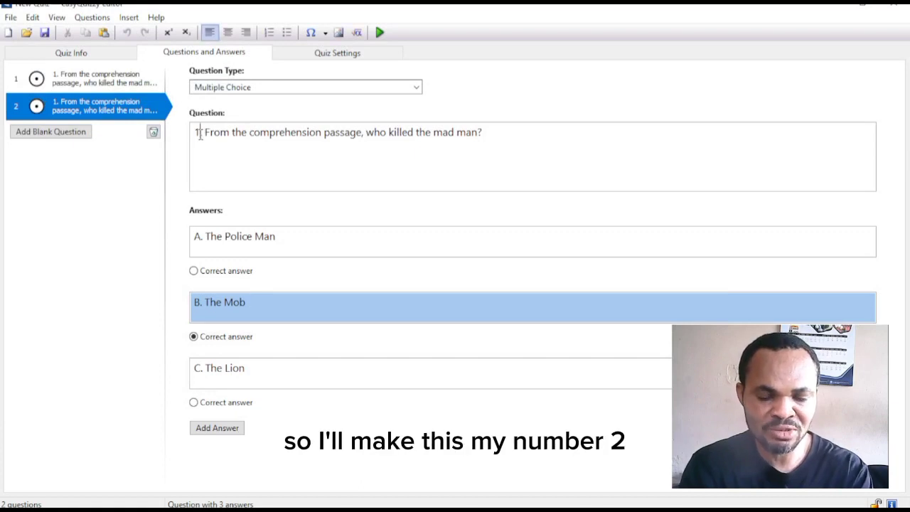
{"action": "key", "text": "BackSpace"}
{"action": "type", "text": "2"}
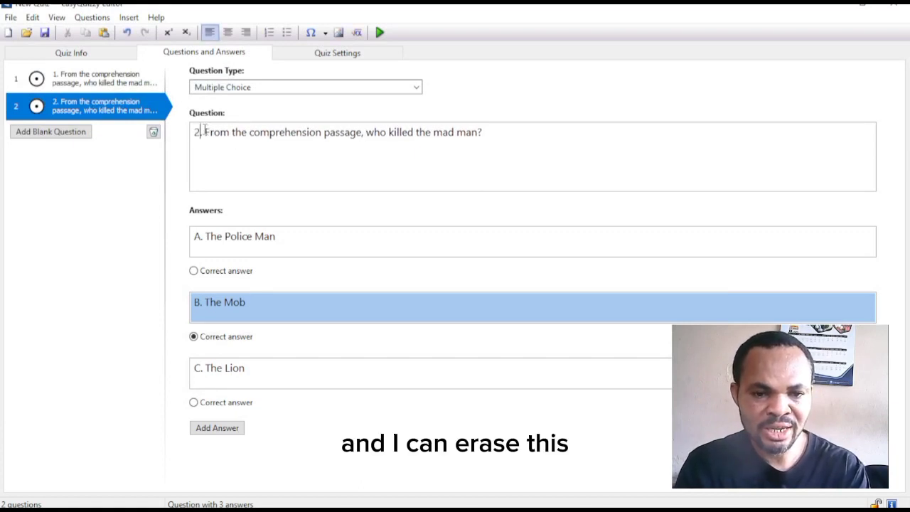
{"action": "left_click_drag", "start_coordinate": [205, 131], "coordinate": [486, 144]}
{"action": "key", "text": "BackSpace"}
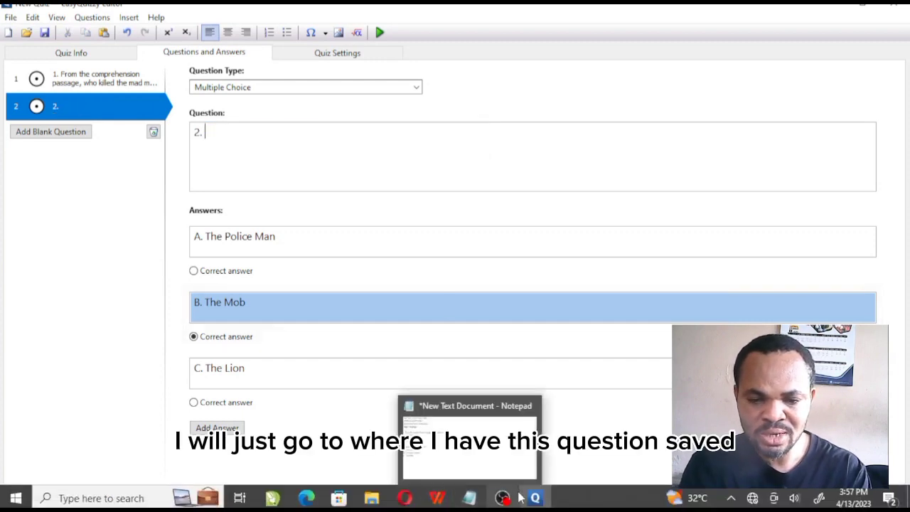
- Paste '2. Who did the police arrest?' from the Notepad notes as question 2's text
{"action": "left_click", "coordinate": [430, 462]}
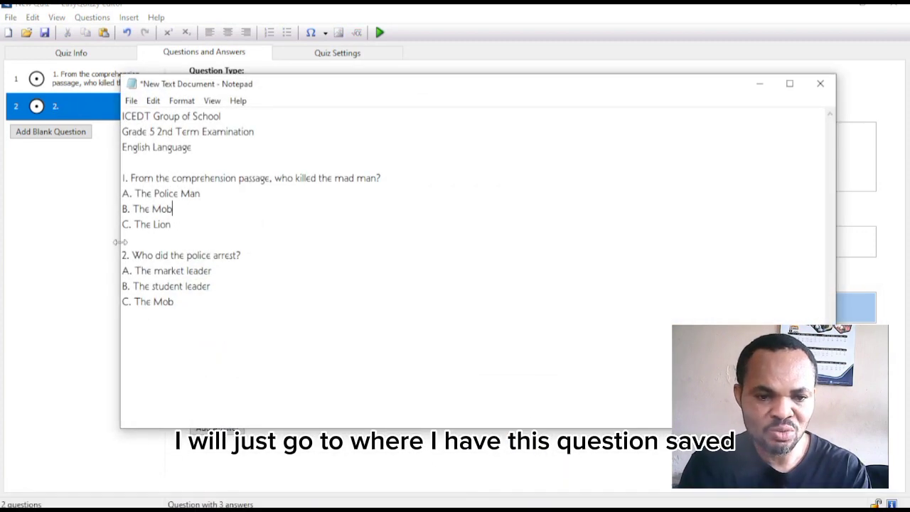
{"action": "left_click_drag", "start_coordinate": [124, 256], "coordinate": [263, 262]}
{"action": "key", "text": "ctrl+c"}
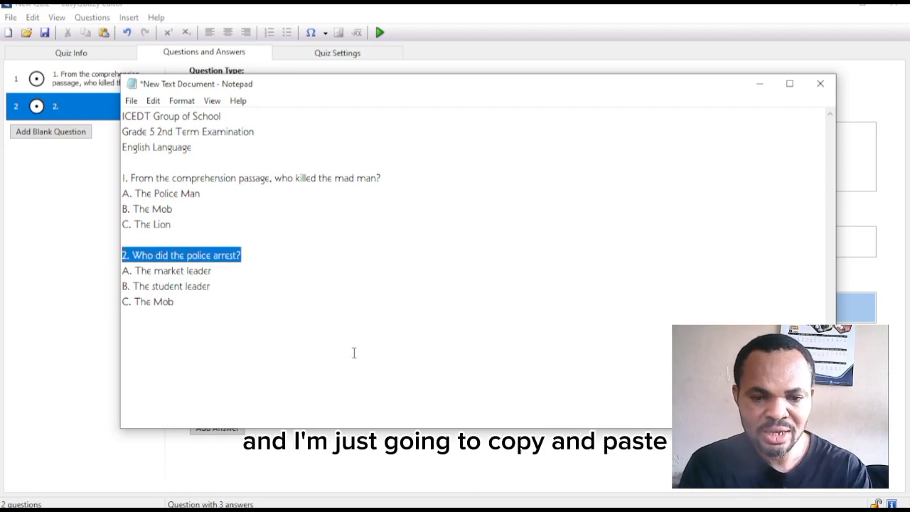
{"action": "left_click", "coordinate": [2, 260]}
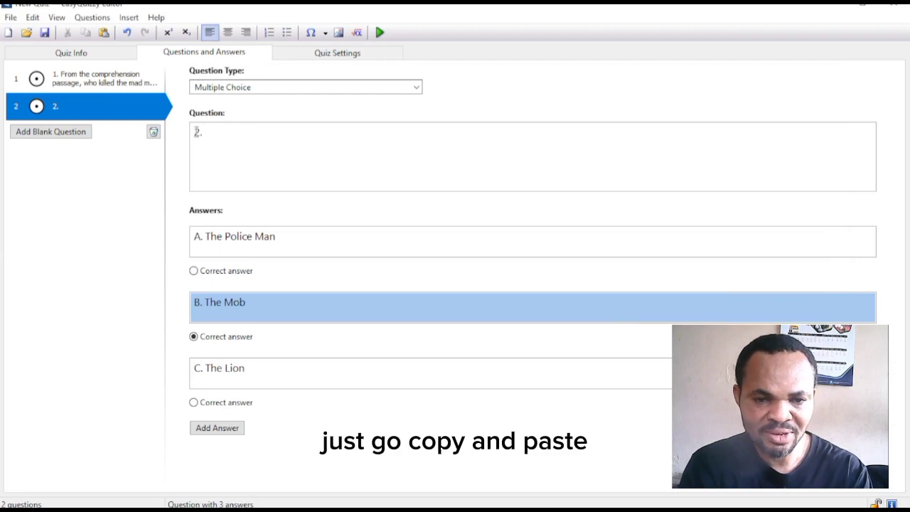
{"action": "left_click_drag", "start_coordinate": [195, 131], "coordinate": [228, 136]}
{"action": "key", "text": "ctrl+v"}
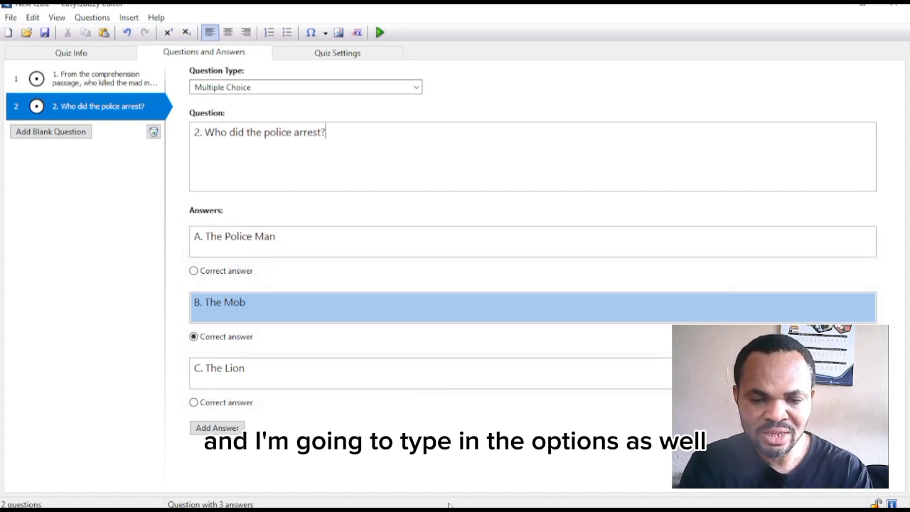
- Replace answer A with 'The market leader' copied from the notes
{"action": "mouse_move", "coordinate": [469, 498]}
{"action": "left_click", "coordinate": [483, 444]}
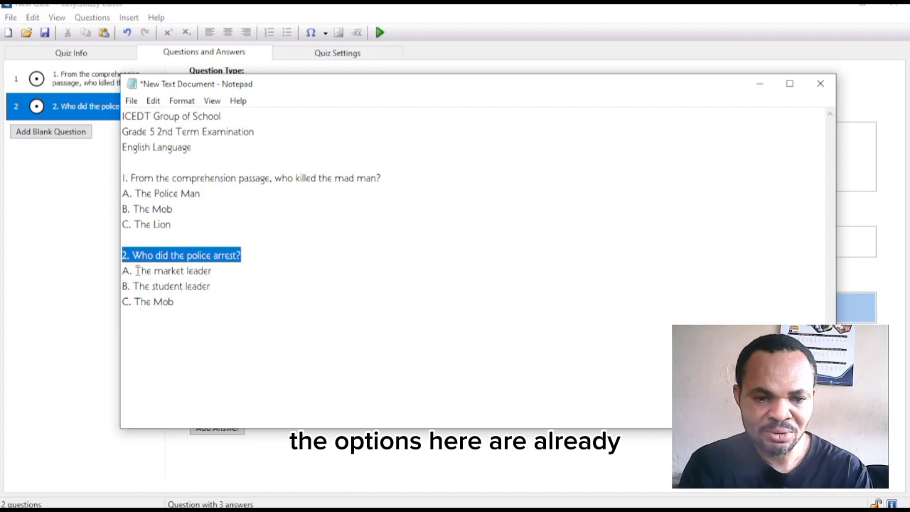
{"action": "left_click_drag", "start_coordinate": [135, 271], "coordinate": [229, 269]}
{"action": "key", "text": "ctrl+c"}
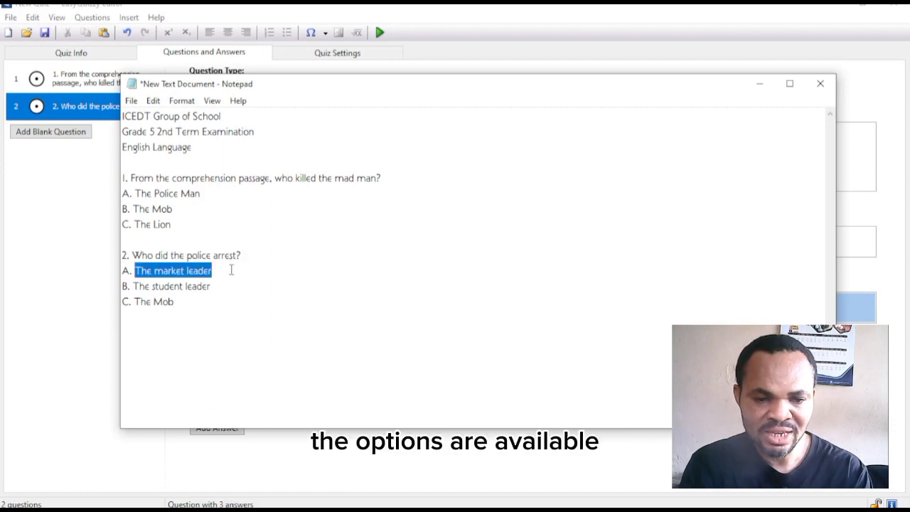
{"action": "left_click", "coordinate": [29, 306]}
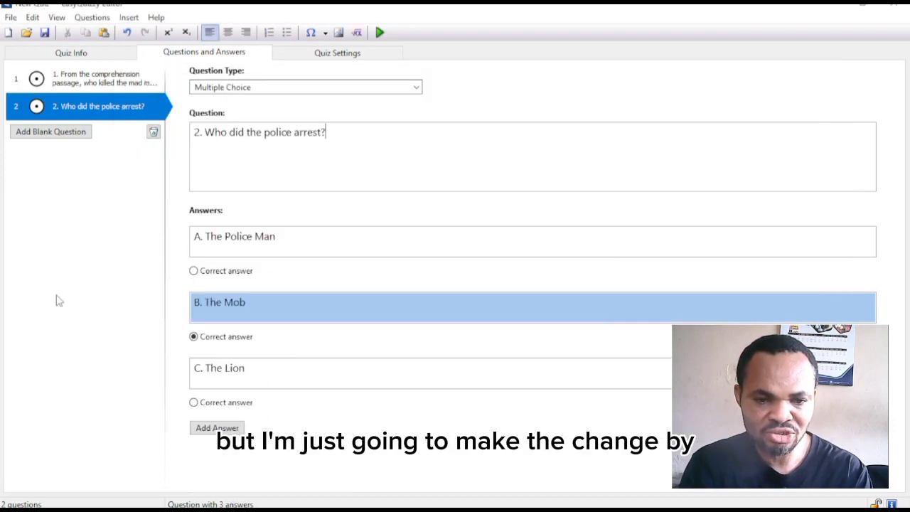
{"action": "left_click_drag", "start_coordinate": [207, 236], "coordinate": [295, 230]}
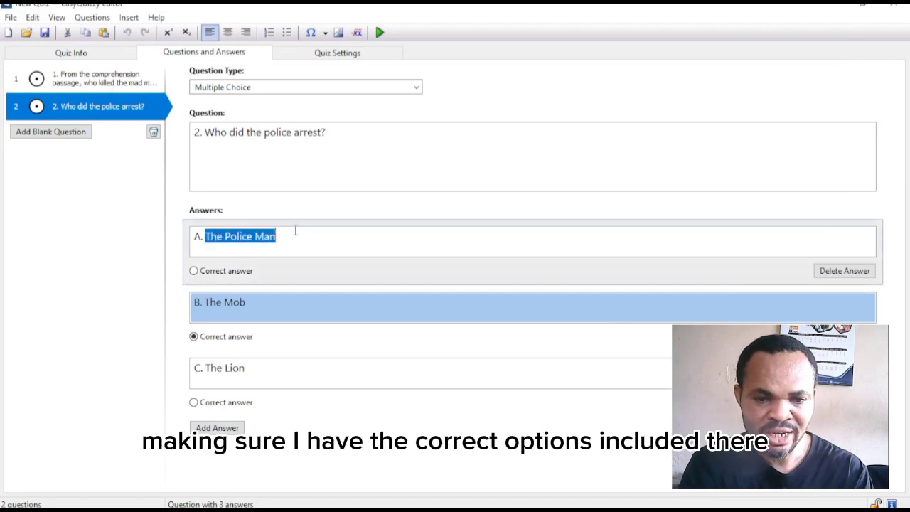
{"action": "key", "text": "ctrl+v"}
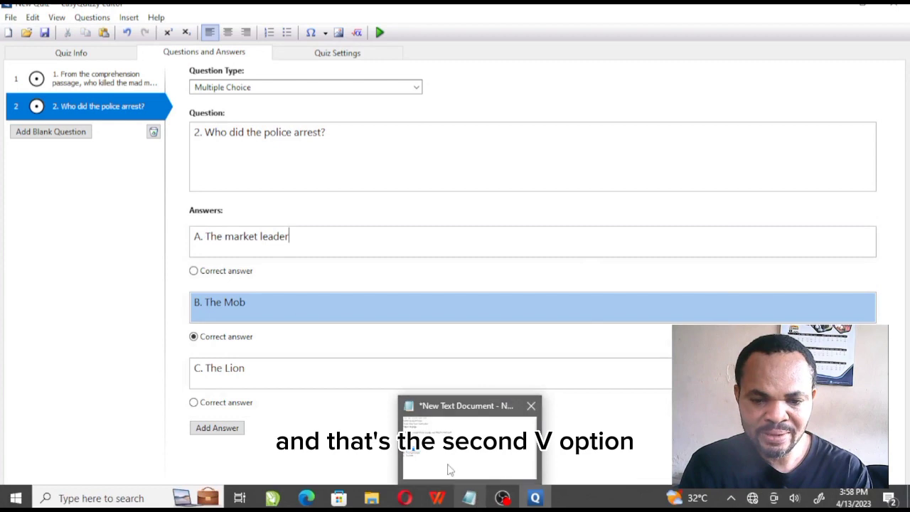
- Replace answer B with 'The student leader' copied from the notes
{"action": "left_click", "coordinate": [448, 466]}
{"action": "left_click_drag", "start_coordinate": [133, 286], "coordinate": [230, 282]}
{"action": "key", "text": "ctrl+c"}
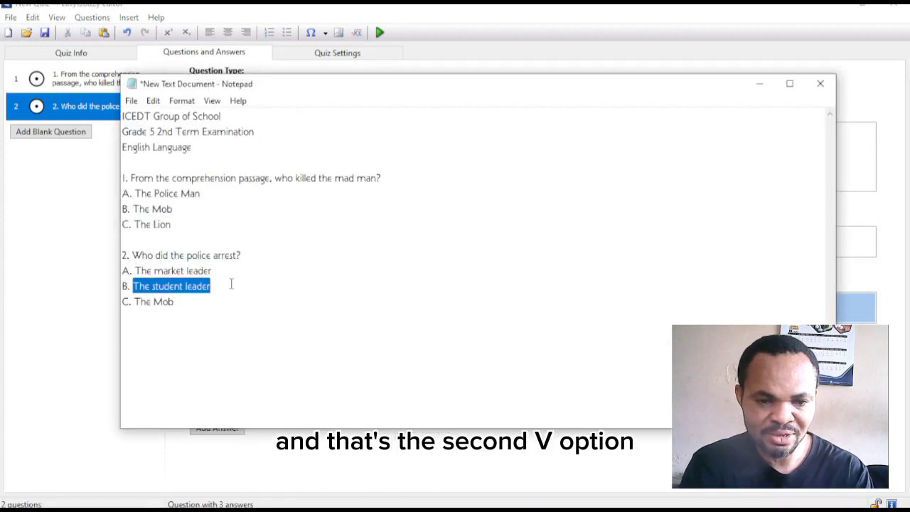
{"action": "left_click", "coordinate": [45, 262]}
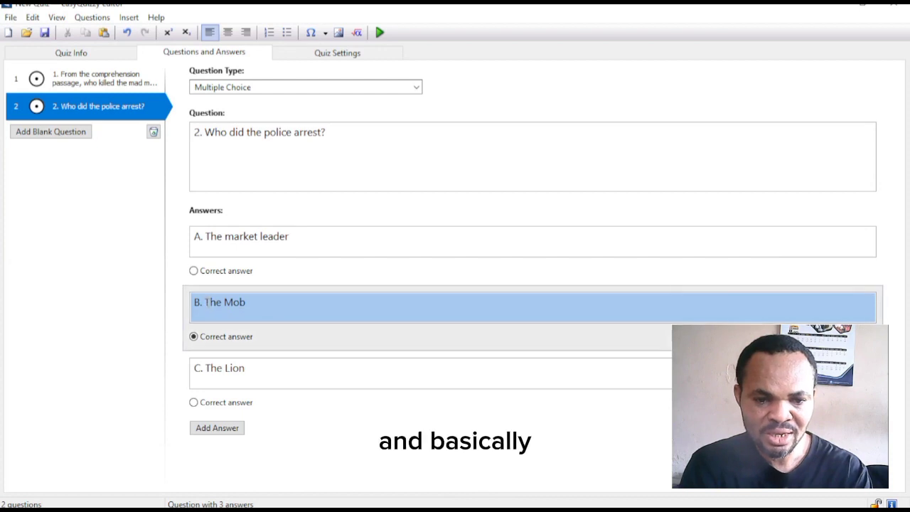
{"action": "left_click_drag", "start_coordinate": [204, 302], "coordinate": [274, 306]}
{"action": "key", "text": "ctrl+v"}
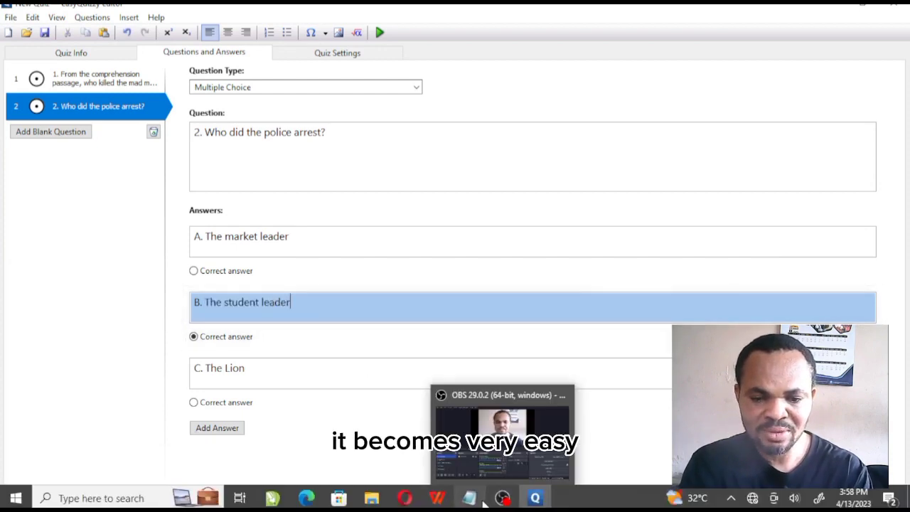
- Replace answer C, The Lion, with 'The Mob' copied from the notes
{"action": "left_click", "coordinate": [471, 500]}
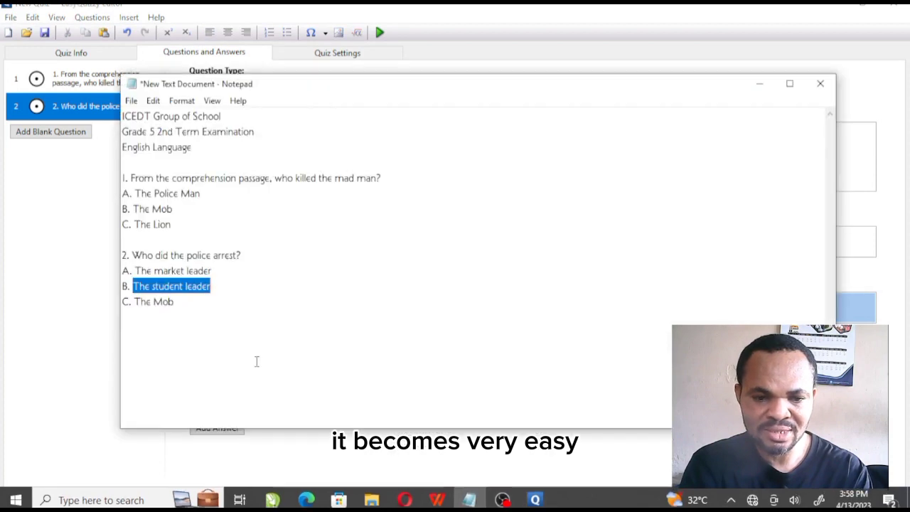
{"action": "left_click", "coordinate": [134, 301]}
{"action": "left_click_drag", "start_coordinate": [134, 301], "coordinate": [205, 302]}
{"action": "key", "text": "ctrl+c"}
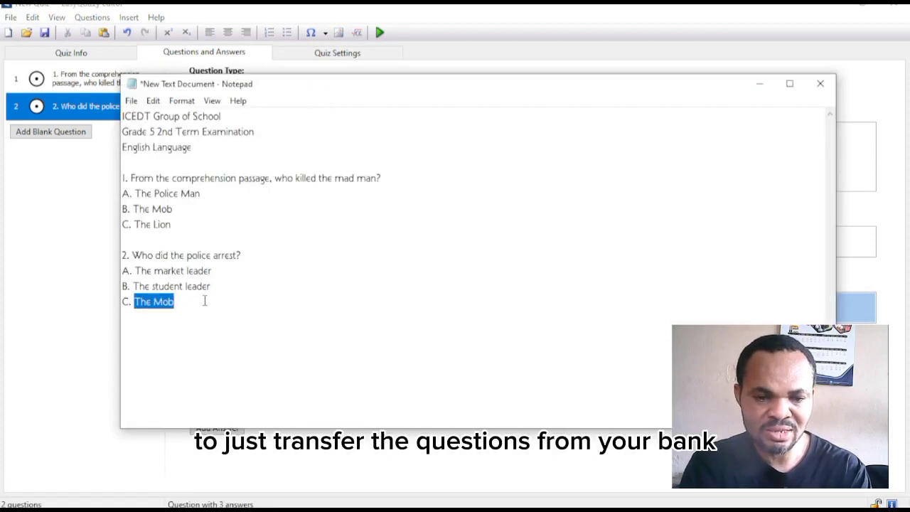
{"action": "left_click", "coordinate": [75, 278]}
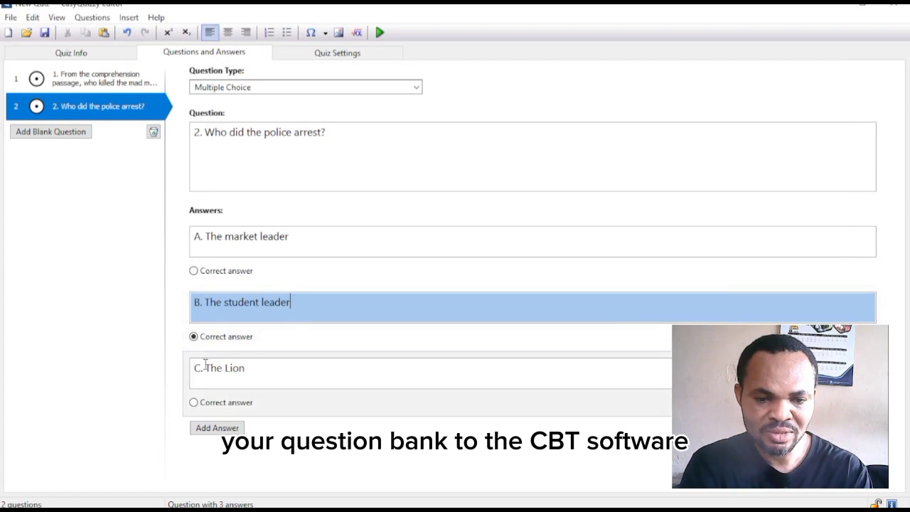
{"action": "left_click_drag", "start_coordinate": [207, 366], "coordinate": [312, 359]}
{"action": "key", "text": "ctrl+v"}
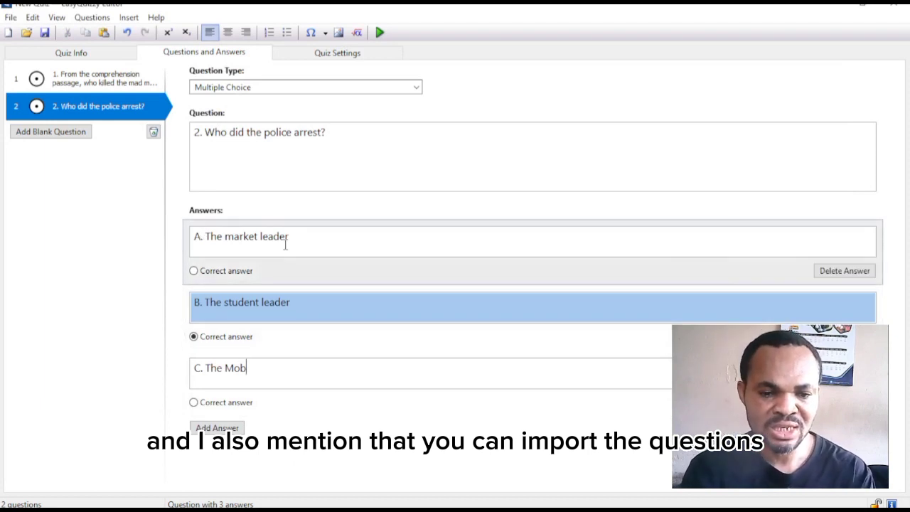
{"action": "left_click", "coordinate": [10, 18]}
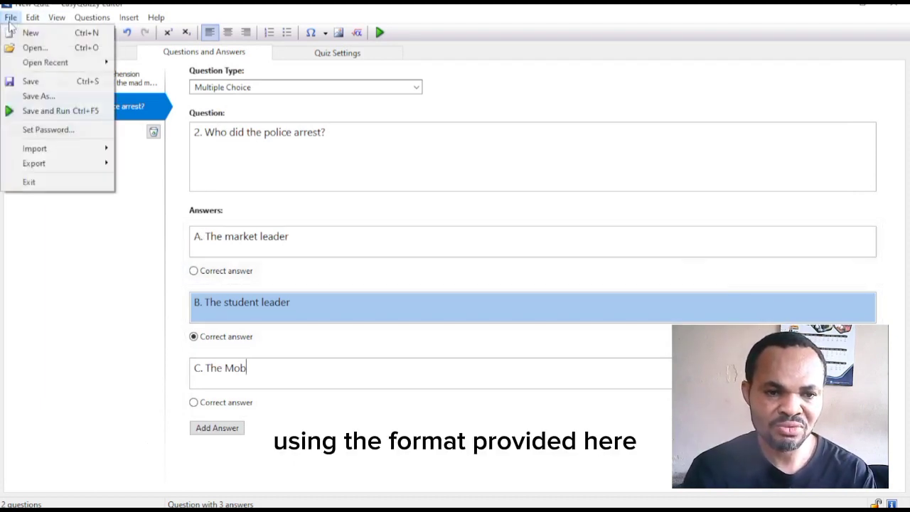
{"action": "mouse_move", "coordinate": [64, 148]}
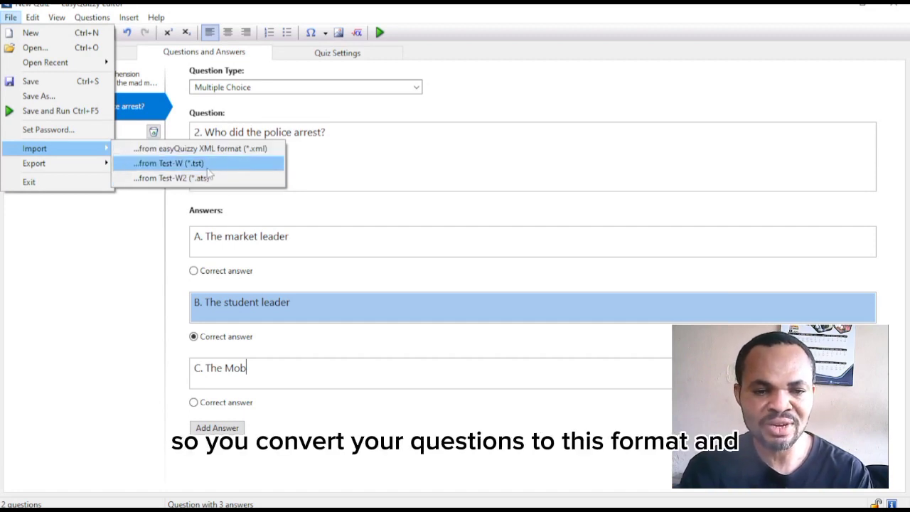
{"action": "mouse_move", "coordinate": [81, 163]}
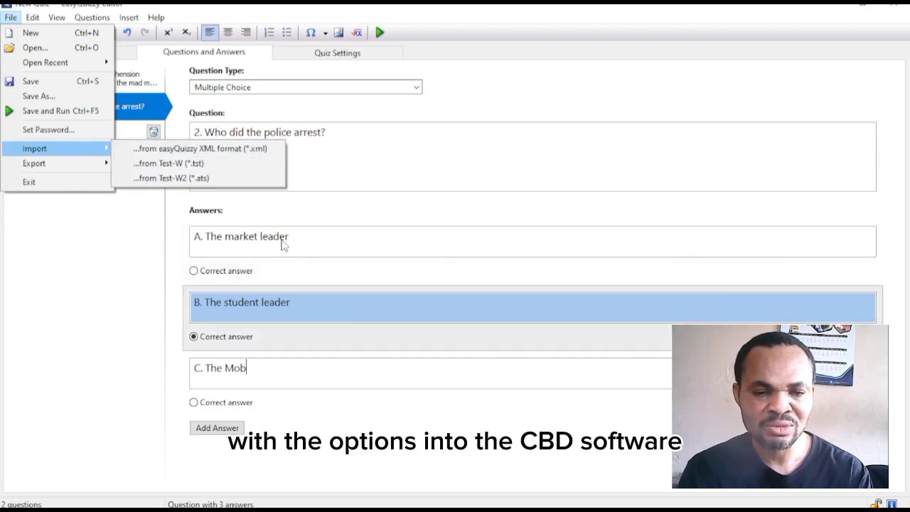
{"action": "left_click", "coordinate": [114, 239]}
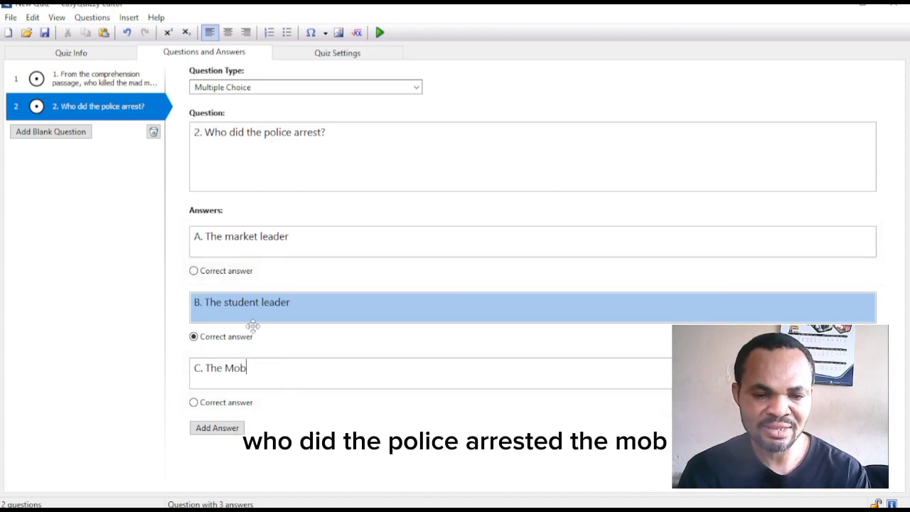
- Mark The Mob correct, duplicate question 2 as question 3, and make it Multiple Response
{"action": "left_click", "coordinate": [194, 403]}
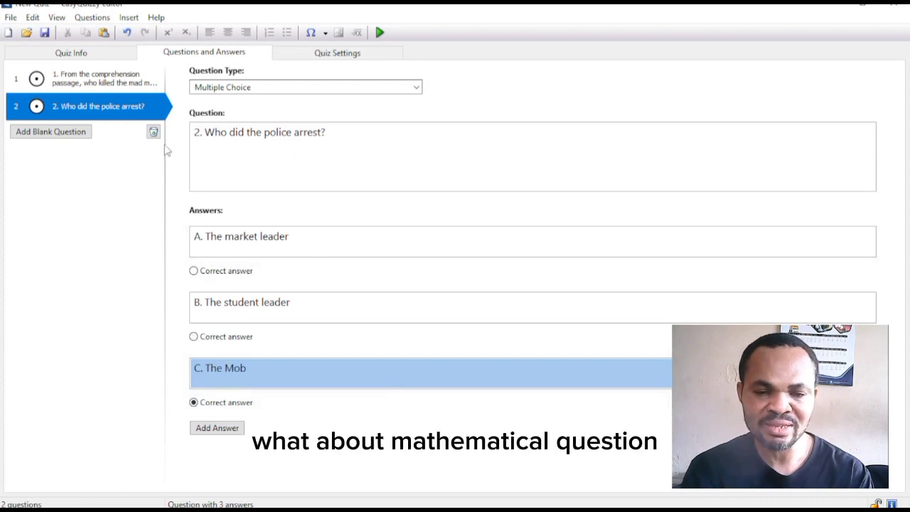
{"action": "right_click", "coordinate": [79, 106]}
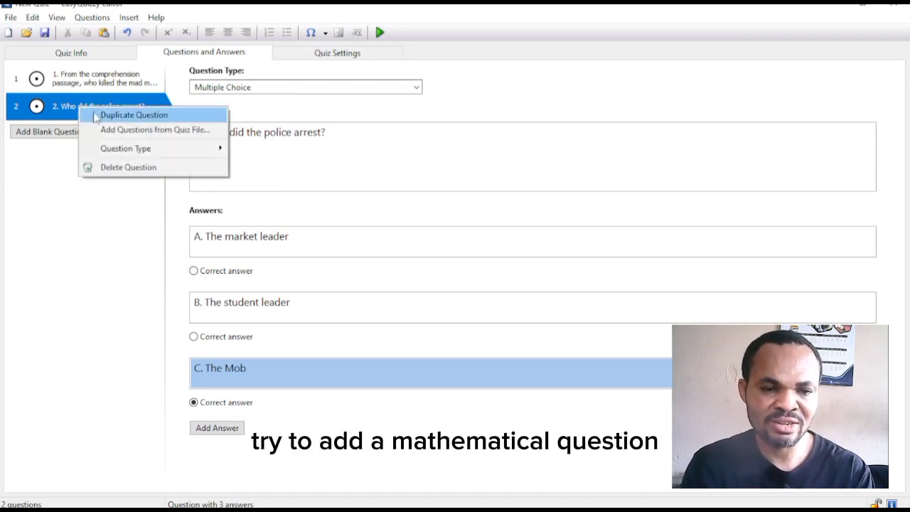
{"action": "left_click", "coordinate": [99, 115]}
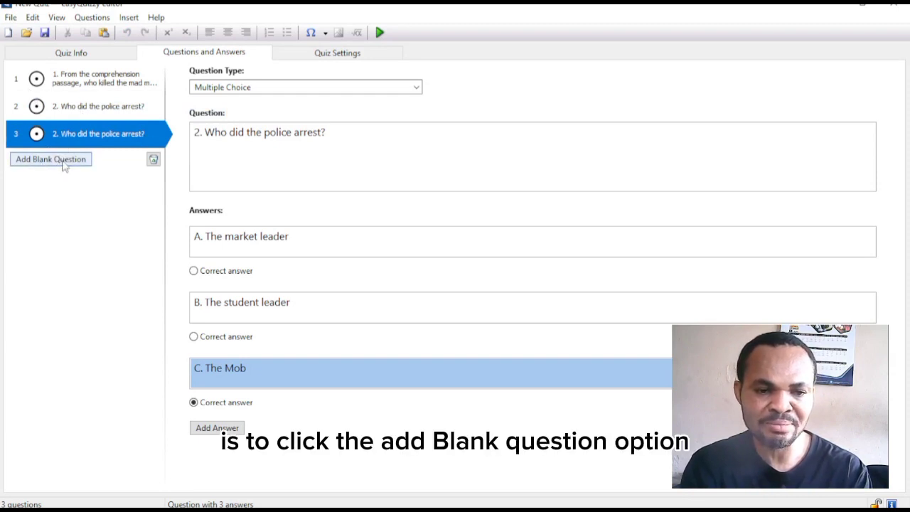
{"action": "double_click", "coordinate": [198, 132]}
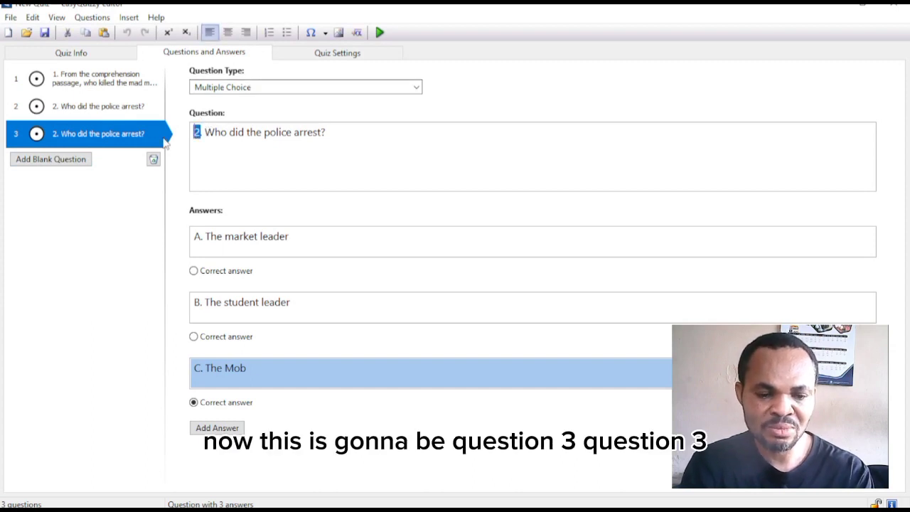
{"action": "key", "text": "F3"}
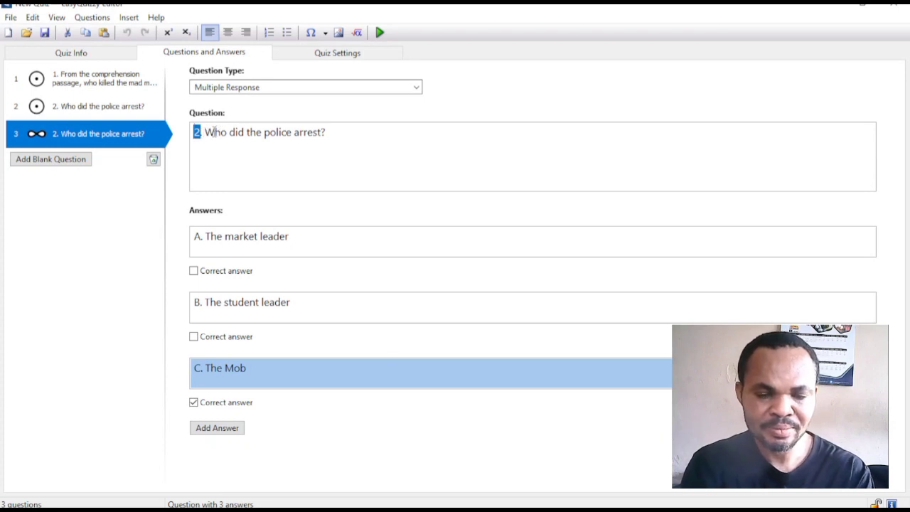
- Rewrite question 3's text as '3. Solve' with a new empty line beneath it
{"action": "left_click", "coordinate": [203, 131]}
{"action": "key", "text": "BackSpace"}
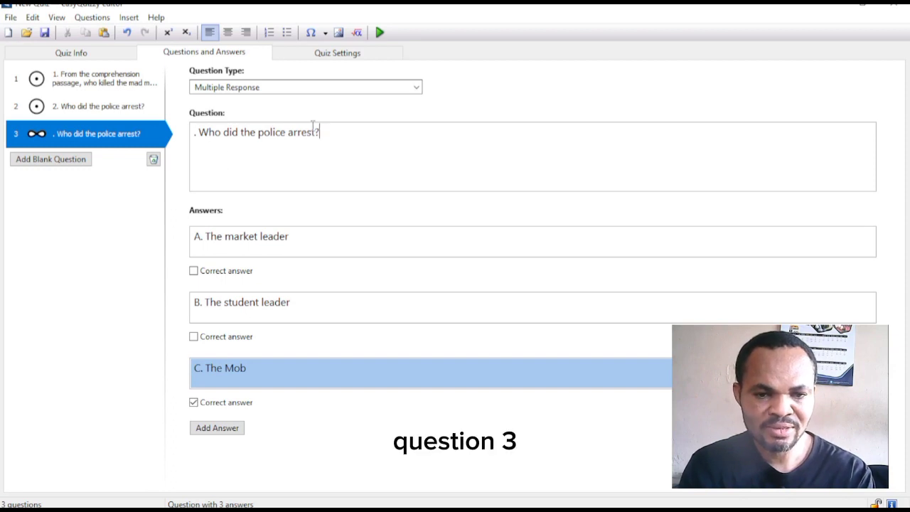
{"action": "left_click", "coordinate": [196, 132]}
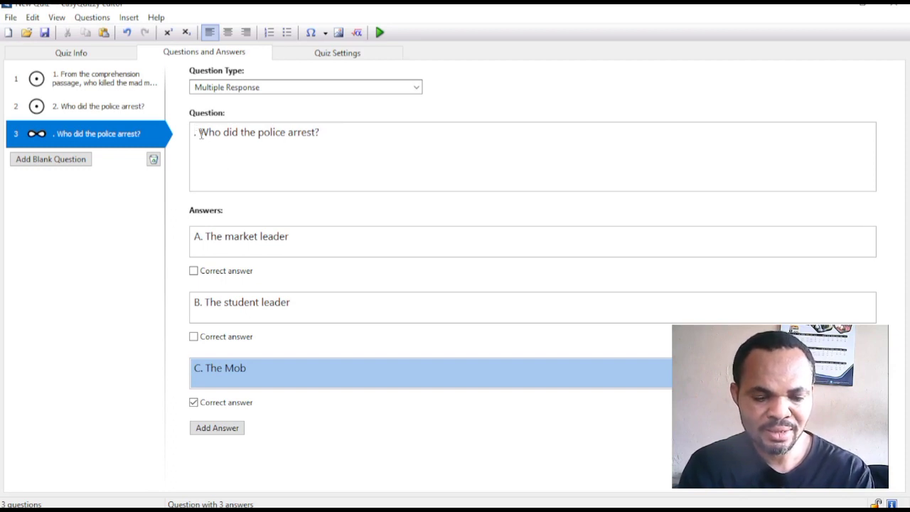
{"action": "left_click_drag", "start_coordinate": [347, 125], "coordinate": [196, 138]}
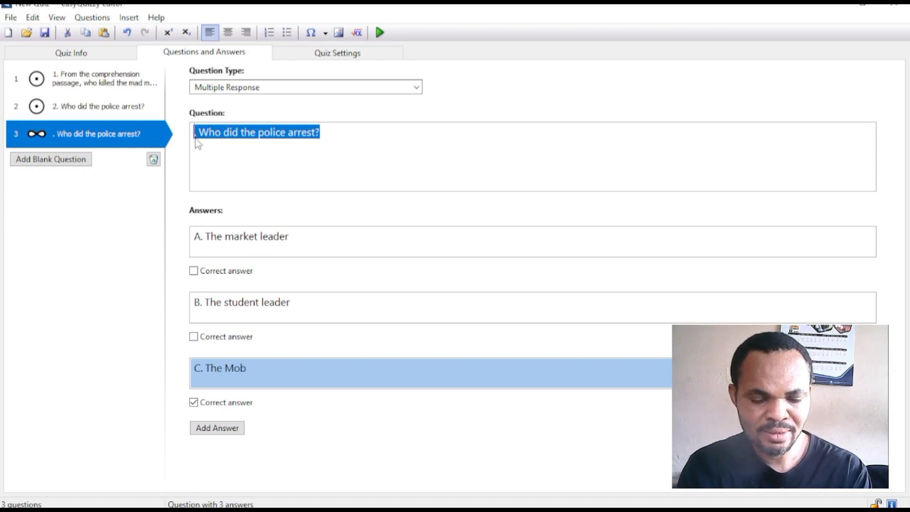
{"action": "type", "text": "The Mob"}
{"action": "left_click", "coordinate": [189, 142]}
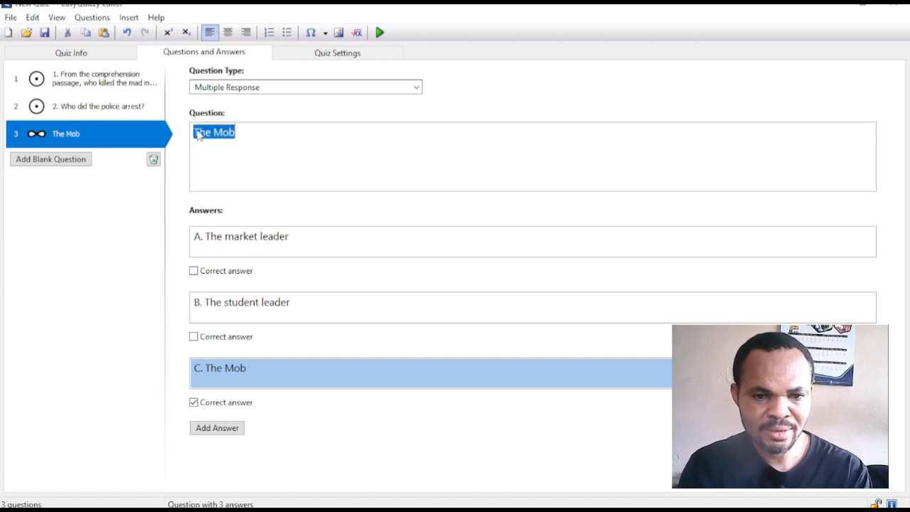
{"action": "left_click", "coordinate": [196, 132]}
{"action": "type", "text": "3"}
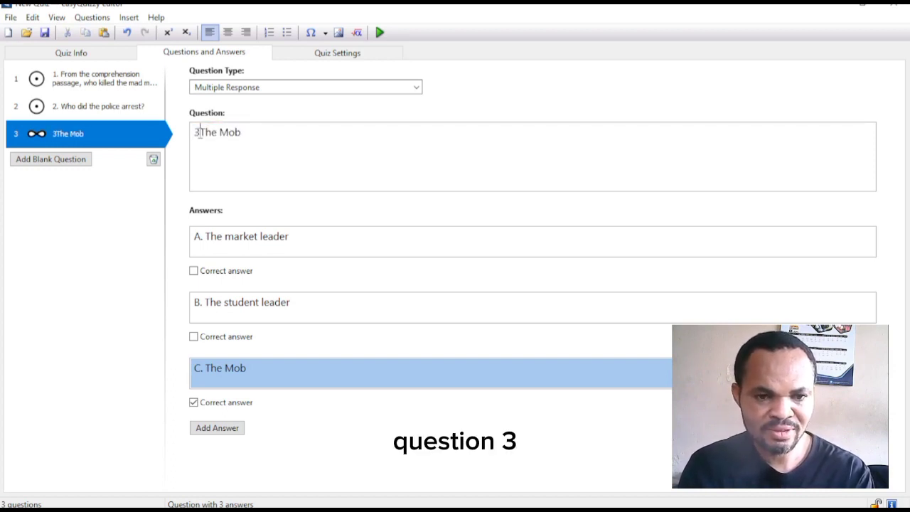
{"action": "type", "text": "."}
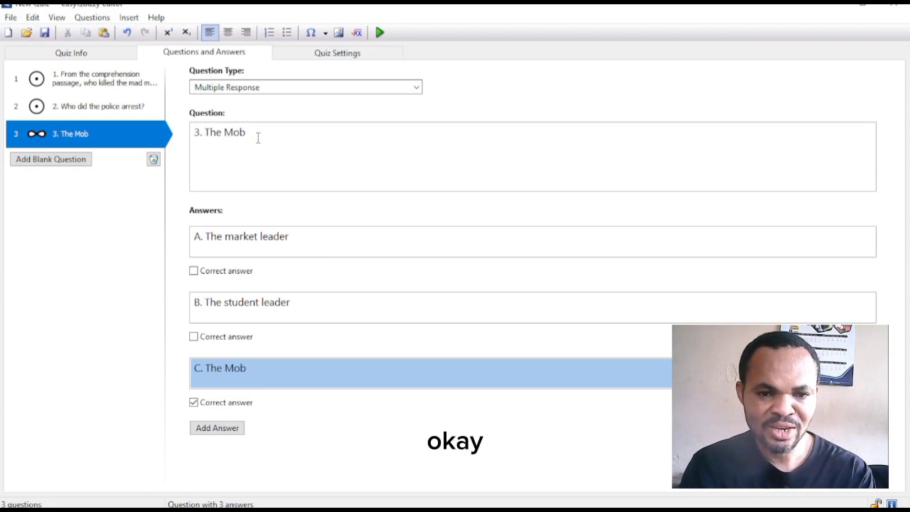
{"action": "left_click_drag", "start_coordinate": [256, 135], "coordinate": [205, 130]}
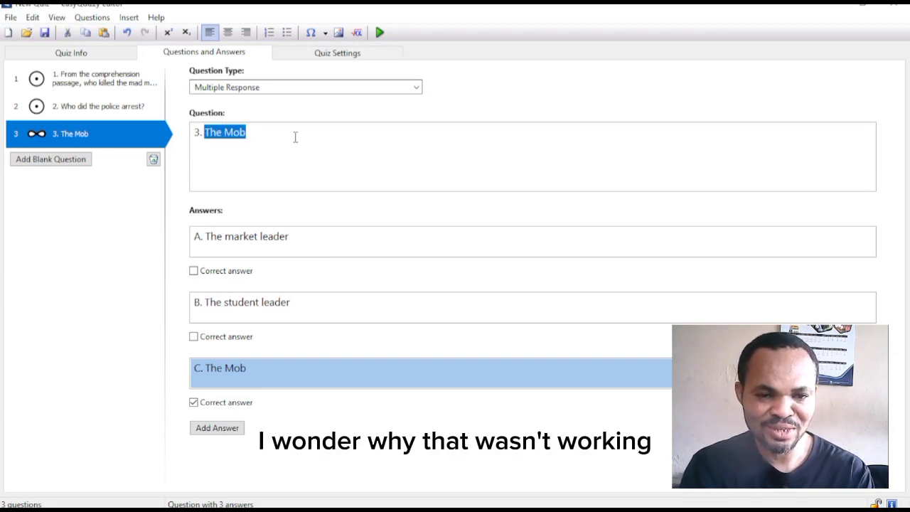
{"action": "type", "text": "S"}
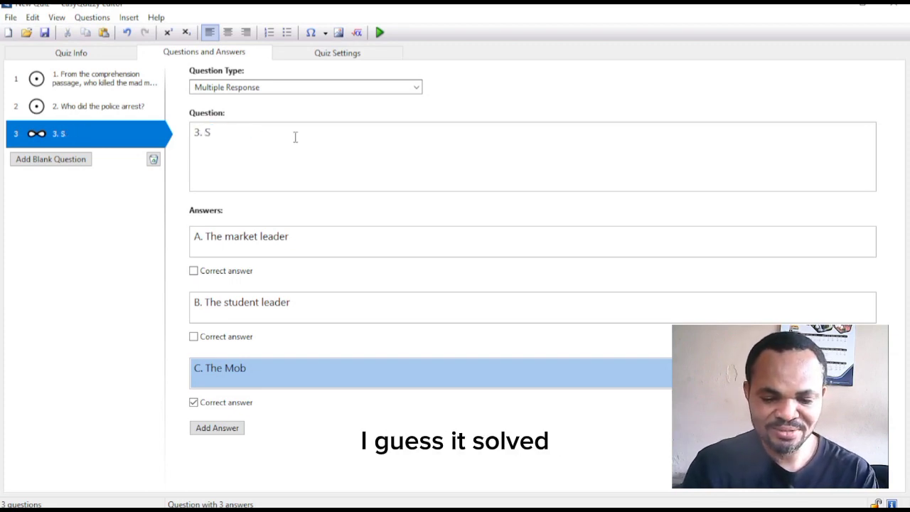
{"action": "type", "text": "olve"}
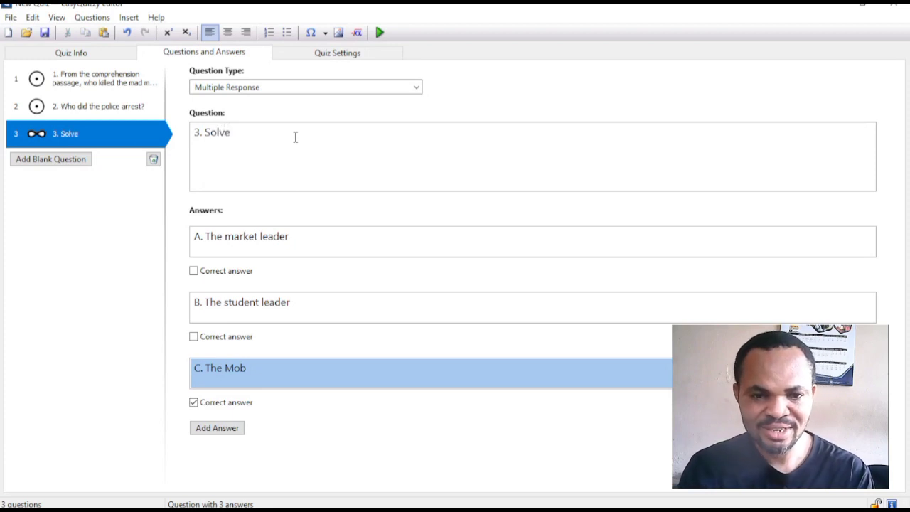
{"action": "key", "text": "Return"}
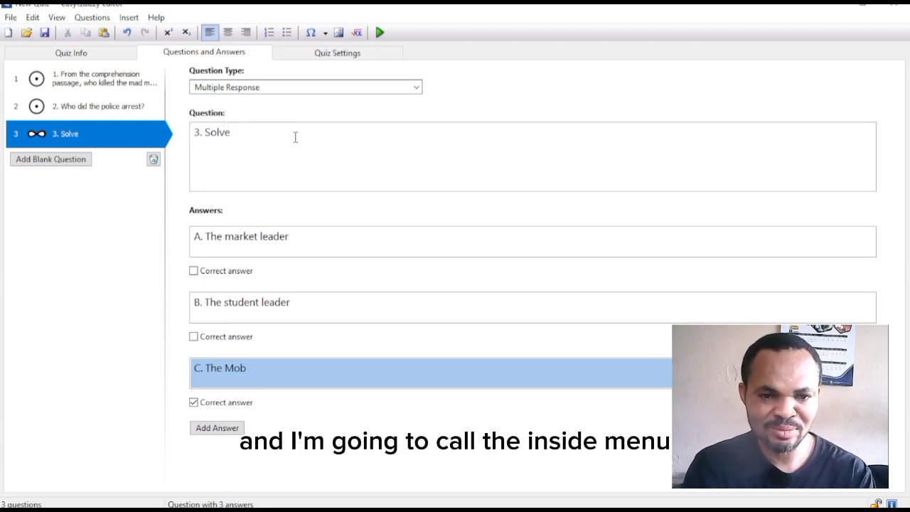
- Insert the √(9+49) formula into question 3 through the Equation Editor
{"action": "left_click", "coordinate": [130, 19]}
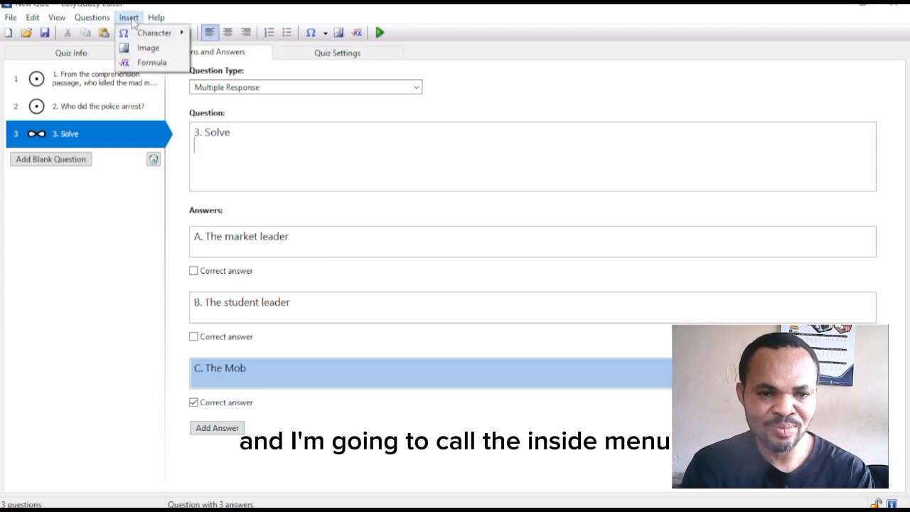
{"action": "left_click", "coordinate": [151, 63]}
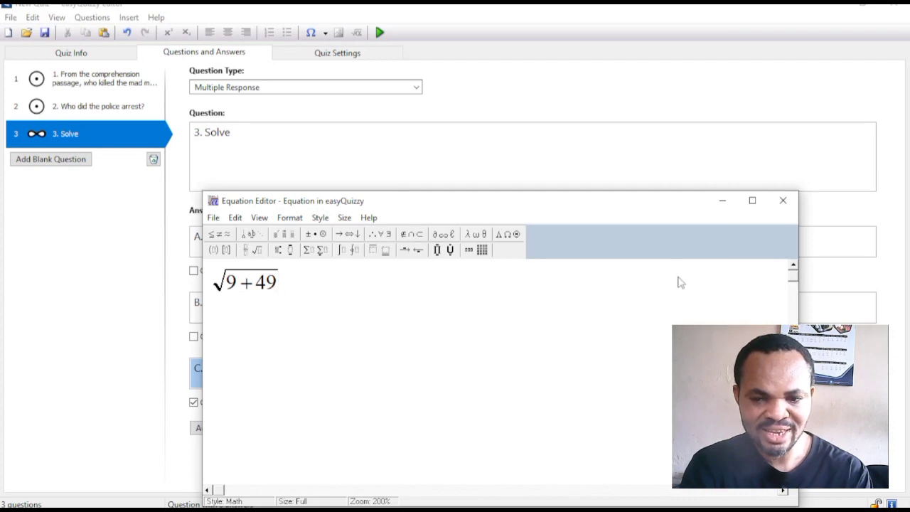
{"action": "left_click", "coordinate": [214, 219]}
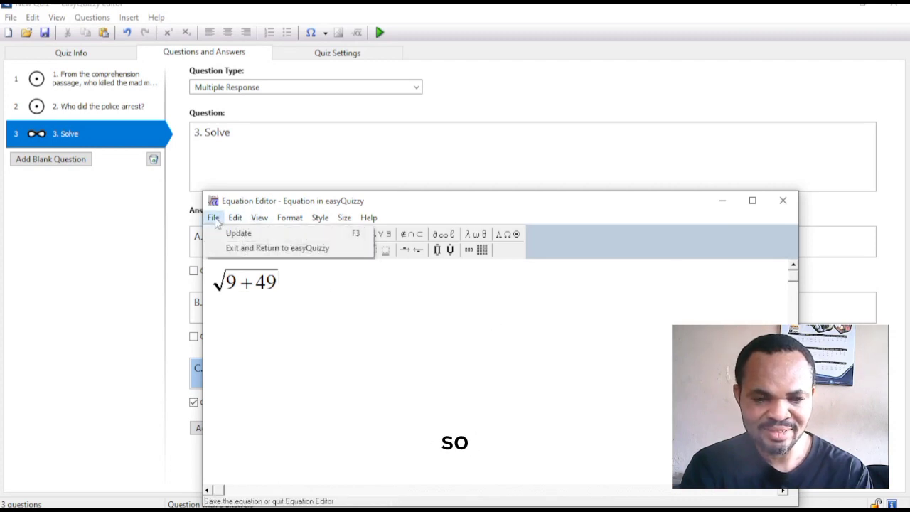
{"action": "left_click", "coordinate": [294, 384]}
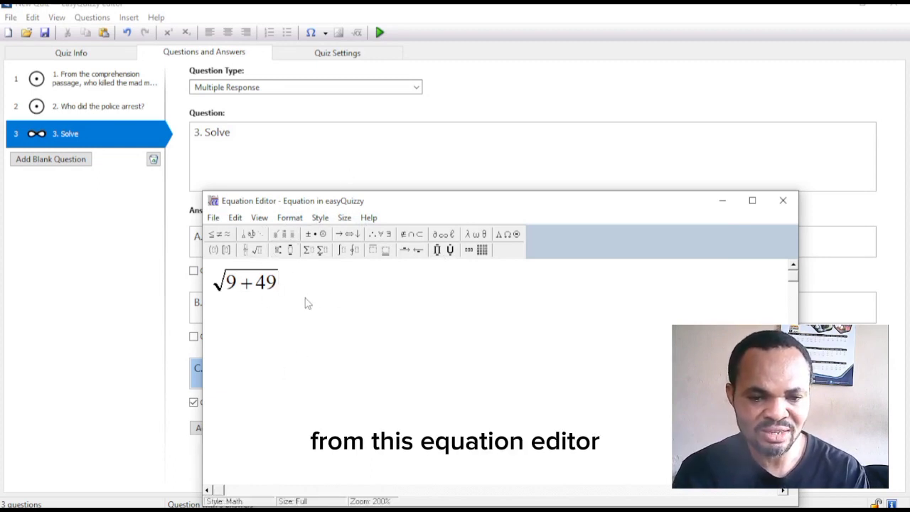
{"action": "key", "text": "Return"}
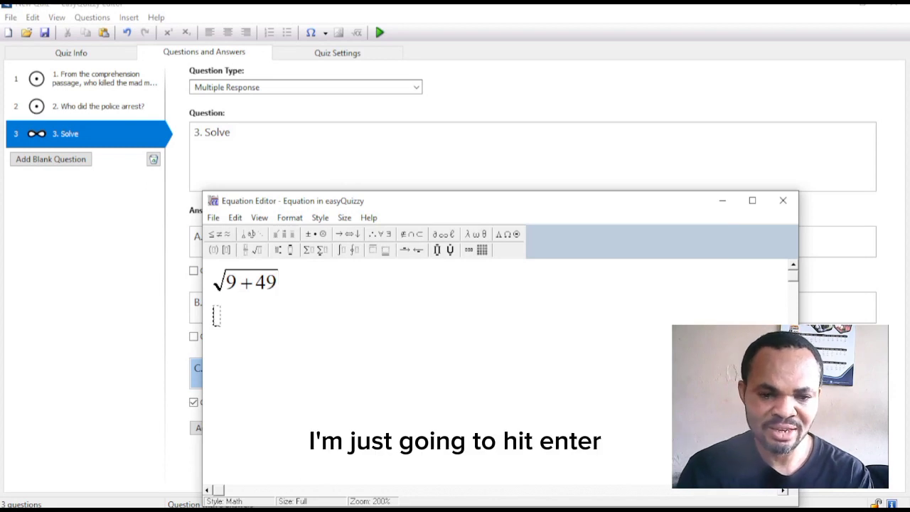
{"action": "left_click", "coordinate": [783, 200]}
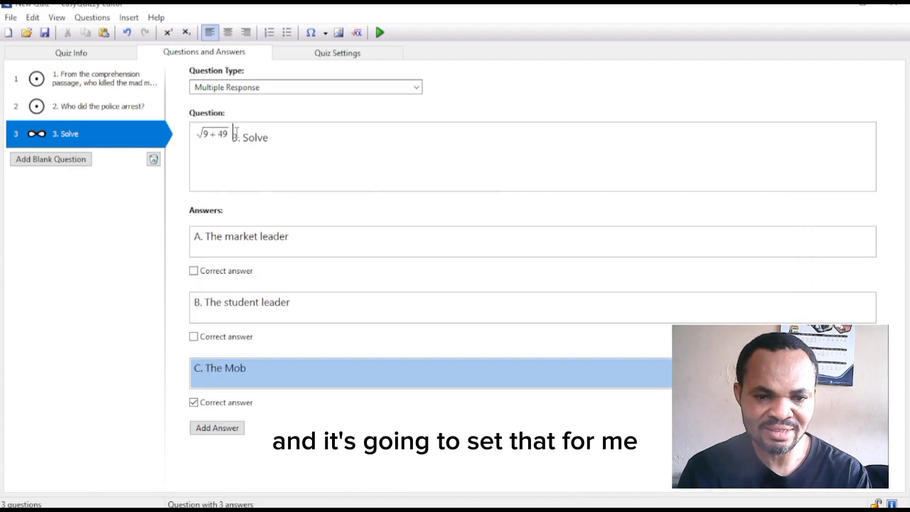
- Move the √(9+49) formula onto the line beneath '3. Solve'
{"action": "left_click_drag", "start_coordinate": [234, 132], "coordinate": [180, 134]}
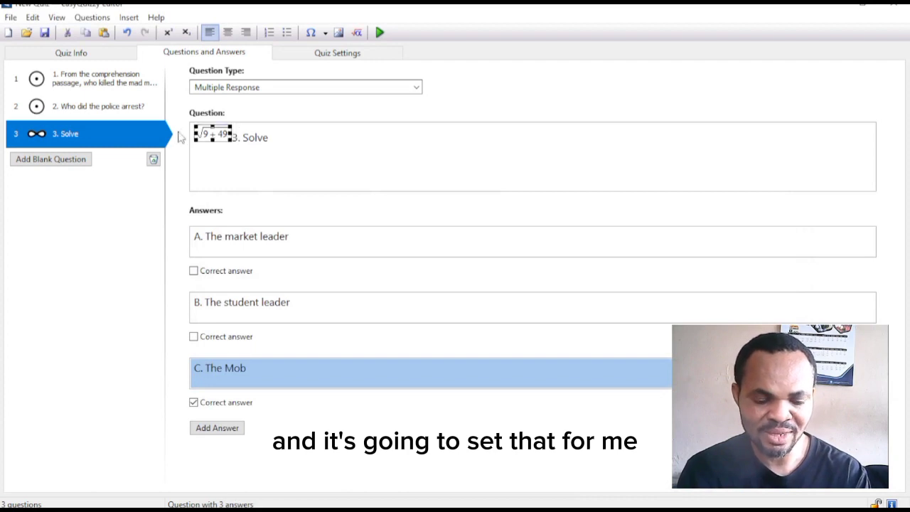
{"action": "key", "text": "ctrl+x"}
{"action": "left_click", "coordinate": [230, 142]}
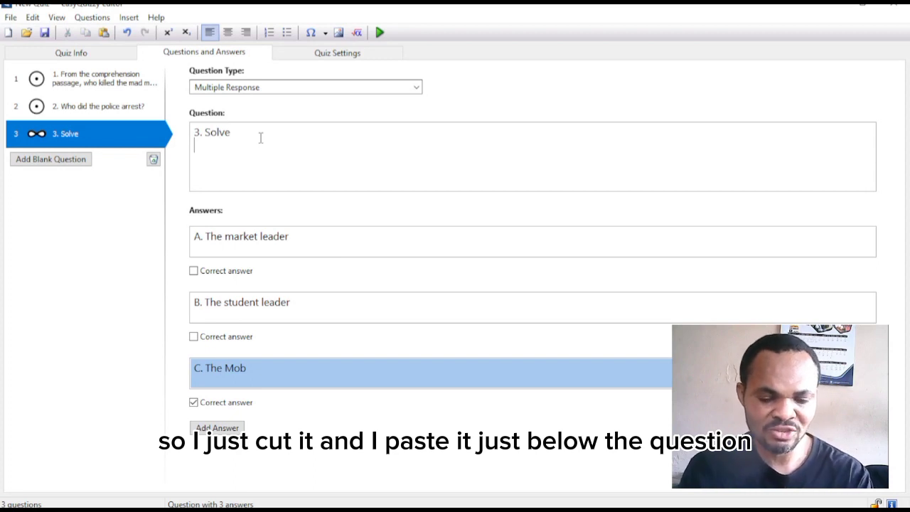
{"action": "key", "text": "Return"}
{"action": "key", "text": "ctrl+v"}
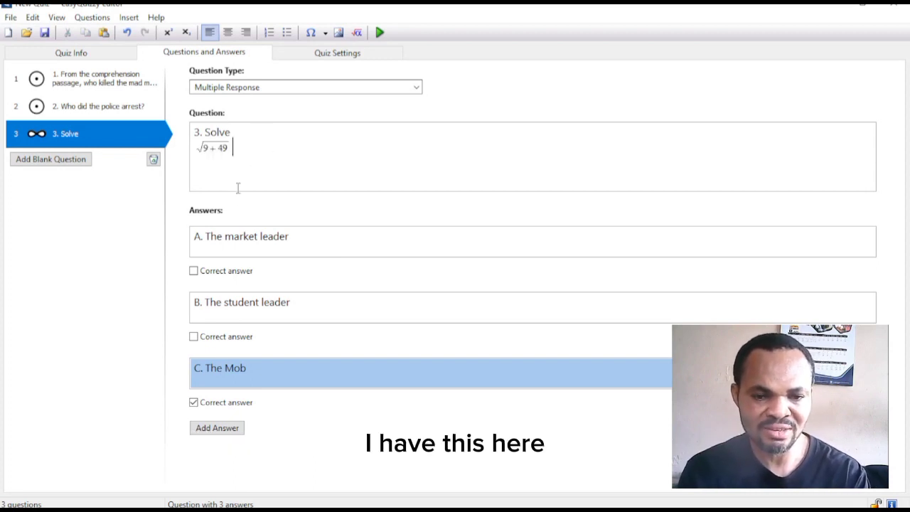
{"action": "left_click_drag", "start_coordinate": [205, 236], "coordinate": [285, 237]}
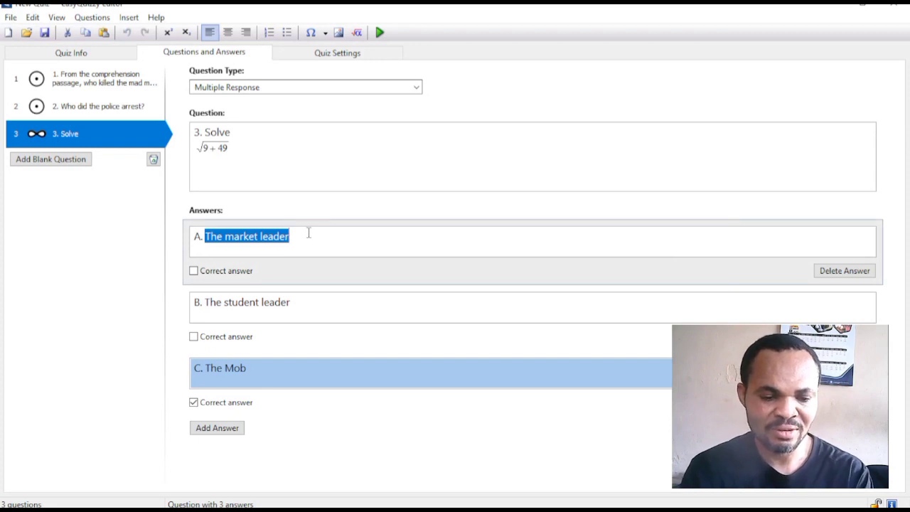
- Set question 3's answers to 25, 10 and -20, and mark 10 correct
{"action": "type", "text": "2"}
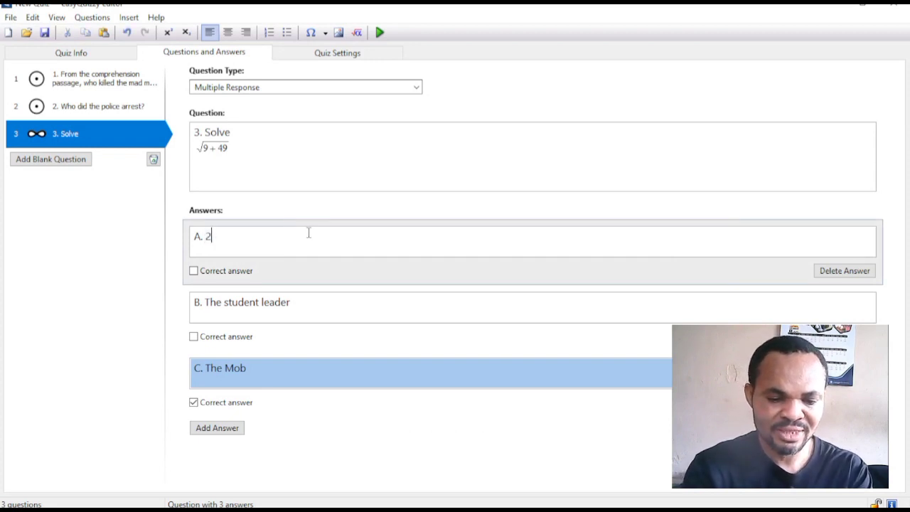
{"action": "type", "text": "5"}
{"action": "left_click", "coordinate": [318, 308]}
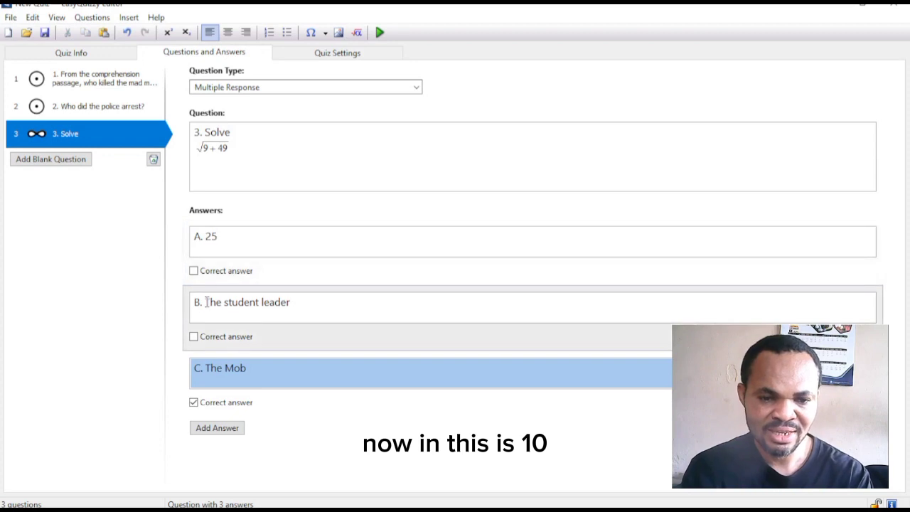
{"action": "left_click_drag", "start_coordinate": [205, 303], "coordinate": [293, 308]}
{"action": "type", "text": "10"}
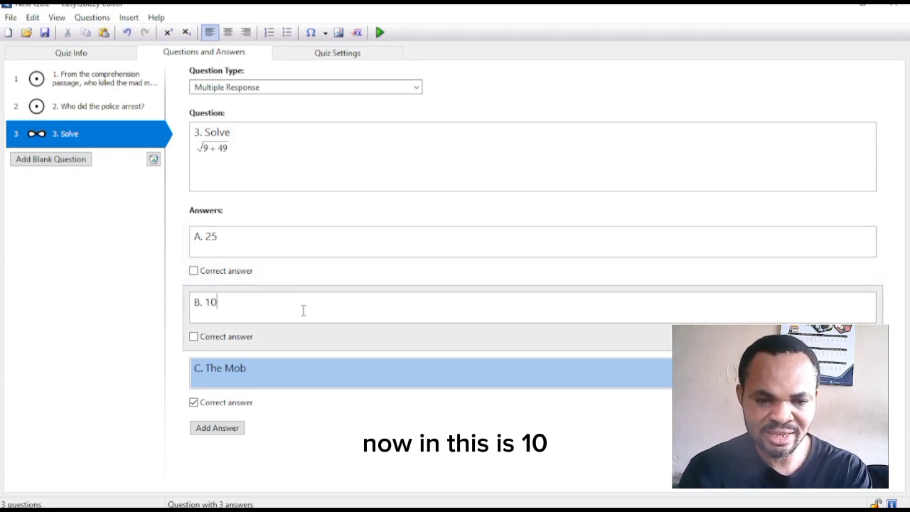
{"action": "left_click", "coordinate": [212, 367]}
{"action": "left_click_drag", "start_coordinate": [206, 368], "coordinate": [247, 368]}
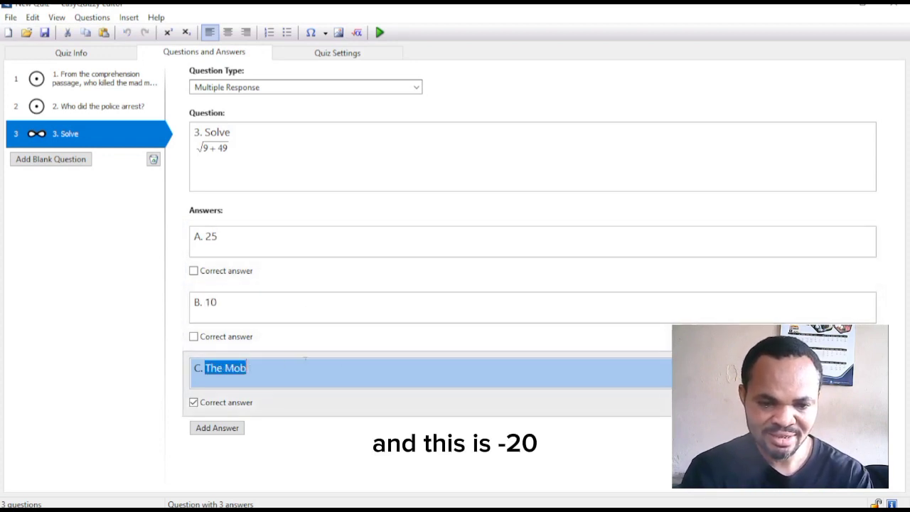
{"action": "type", "text": "-2"}
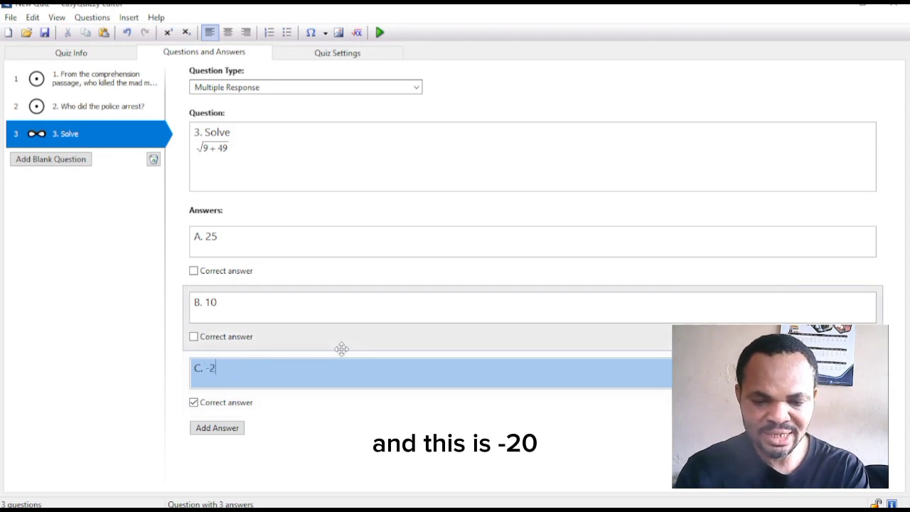
{"action": "type", "text": "0"}
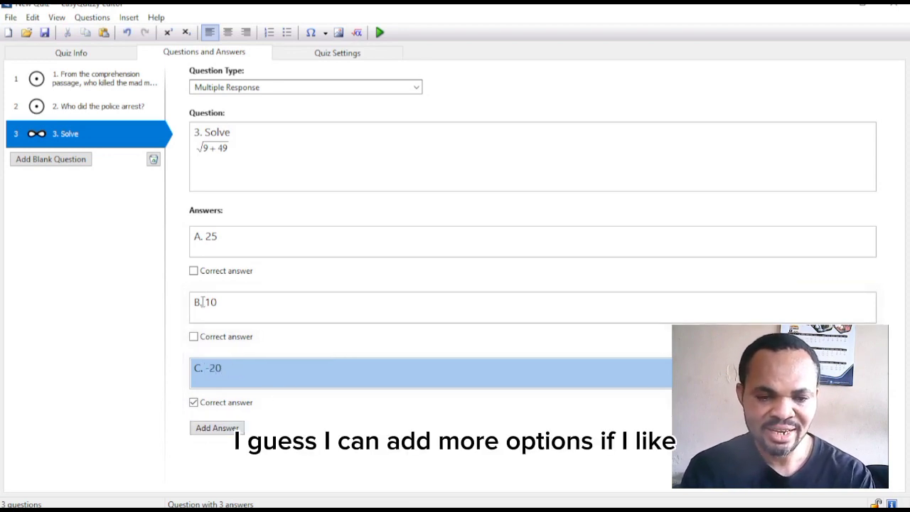
{"action": "left_click", "coordinate": [194, 336]}
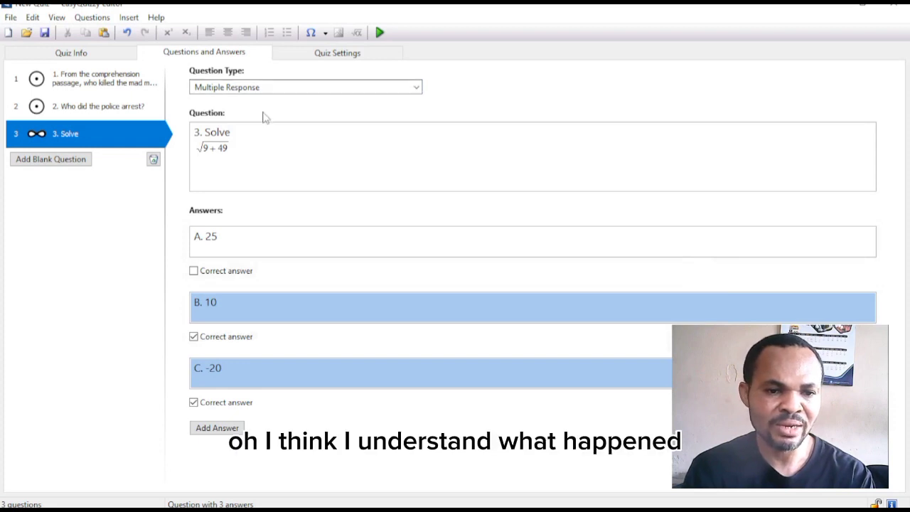
- Change question 3's Question Type to Multiple Choice, leaving 10 as the correct answer
{"action": "left_click", "coordinate": [416, 87]}
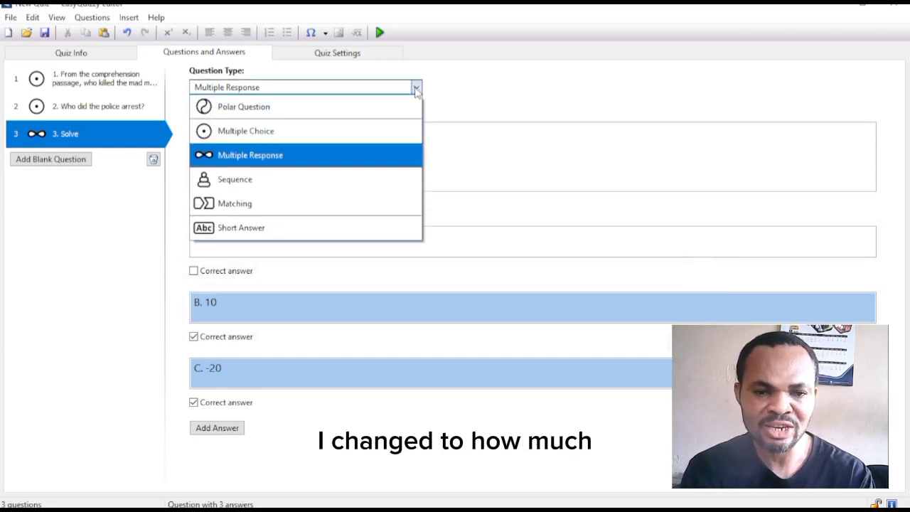
{"action": "left_click", "coordinate": [260, 133]}
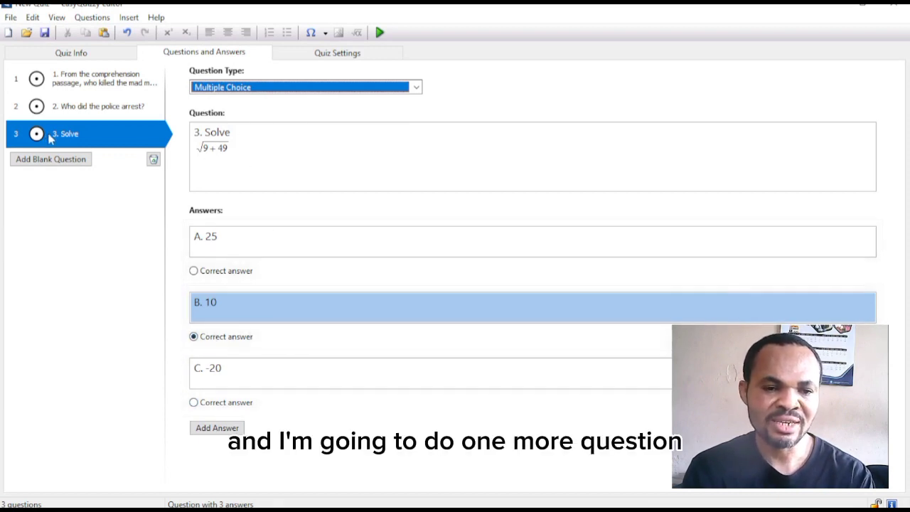
- Add a blank question 4 reading "4. The part labelled A is ______."
{"action": "left_click", "coordinate": [52, 159]}
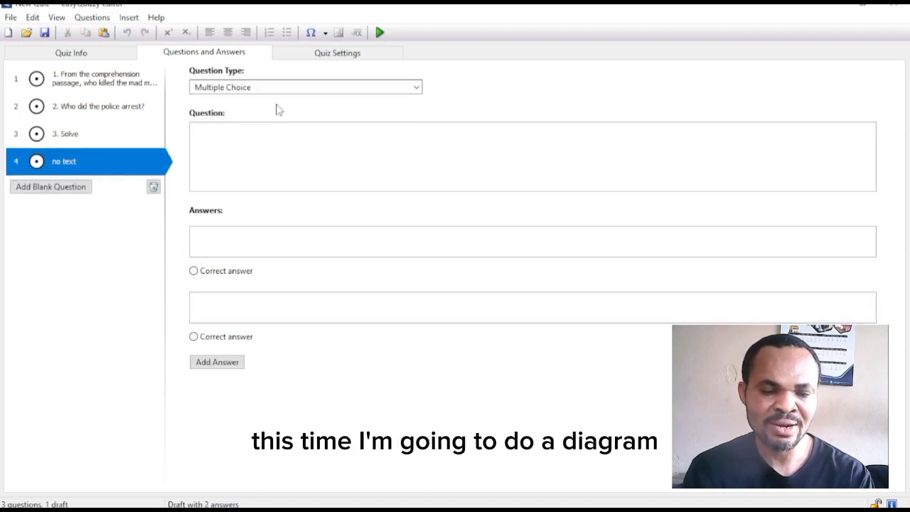
{"action": "left_click", "coordinate": [232, 145]}
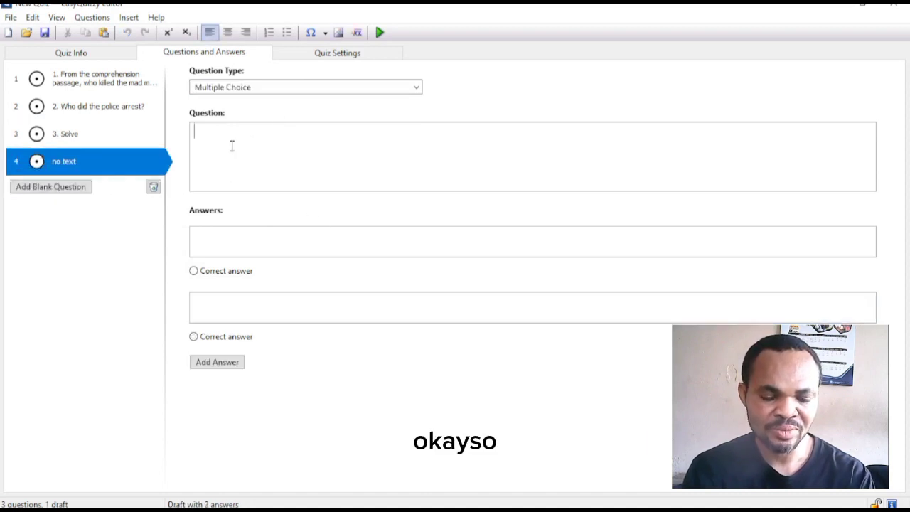
{"action": "type", "text": "4"}
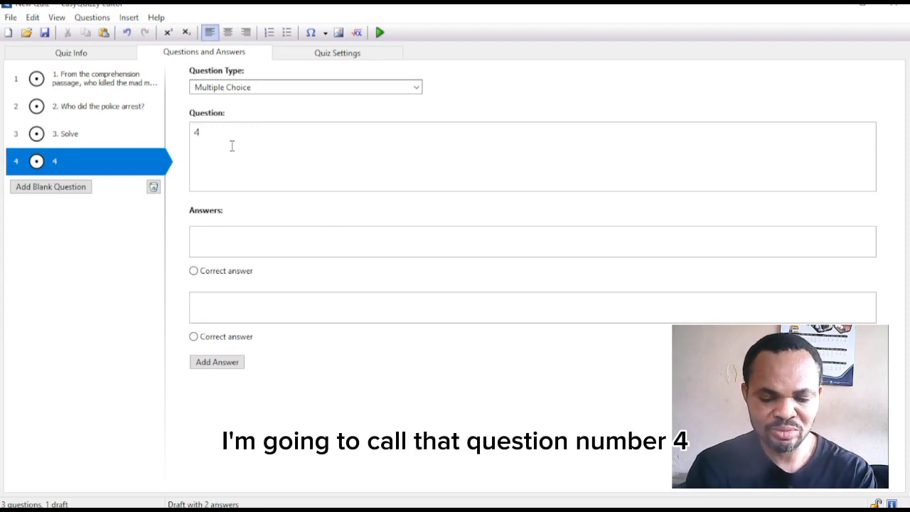
{"action": "type", "text": ". "}
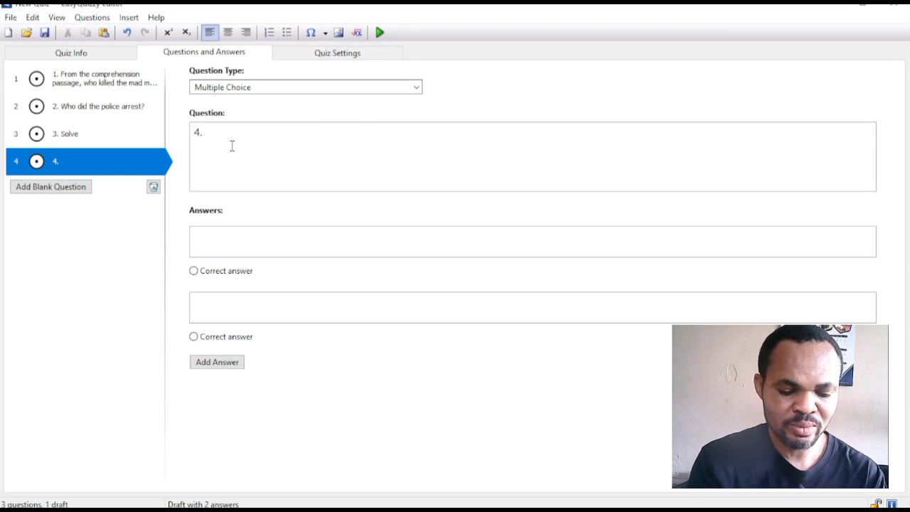
{"action": "type", "text": "The "}
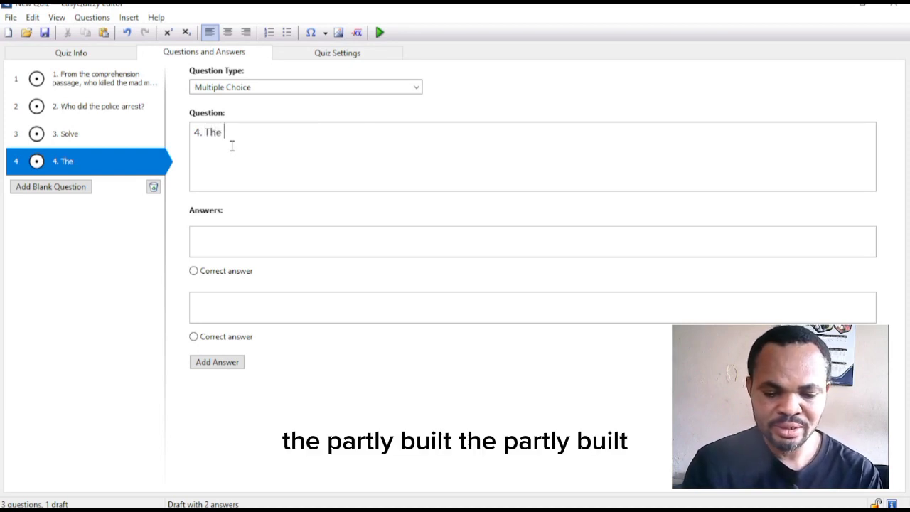
{"action": "type", "text": "part la"}
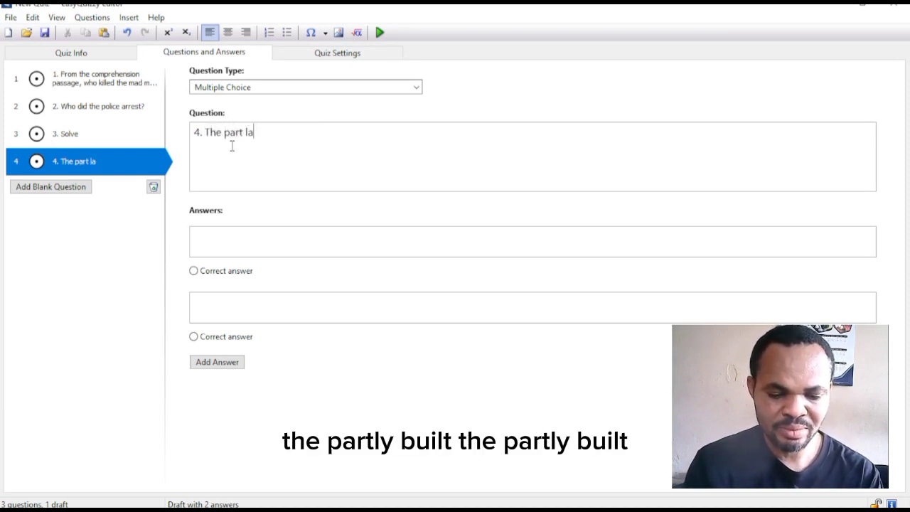
{"action": "type", "text": "be"}
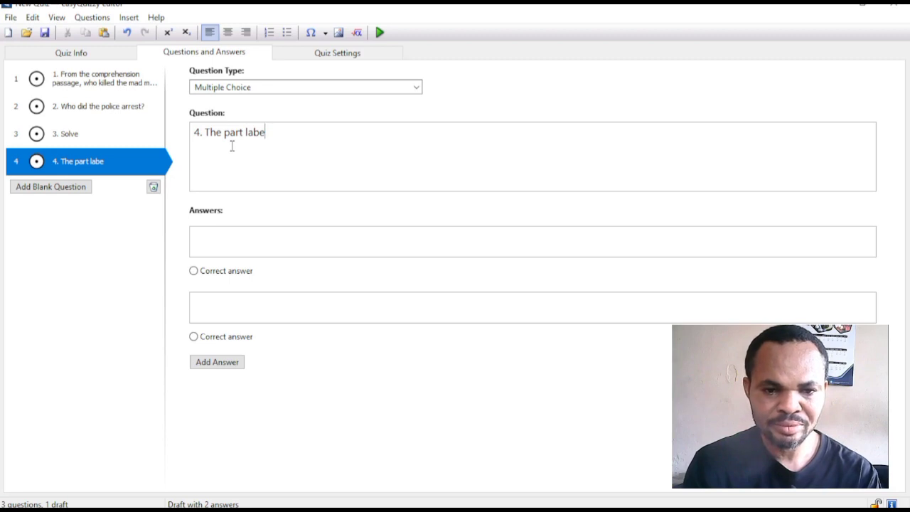
{"action": "type", "text": "lled"}
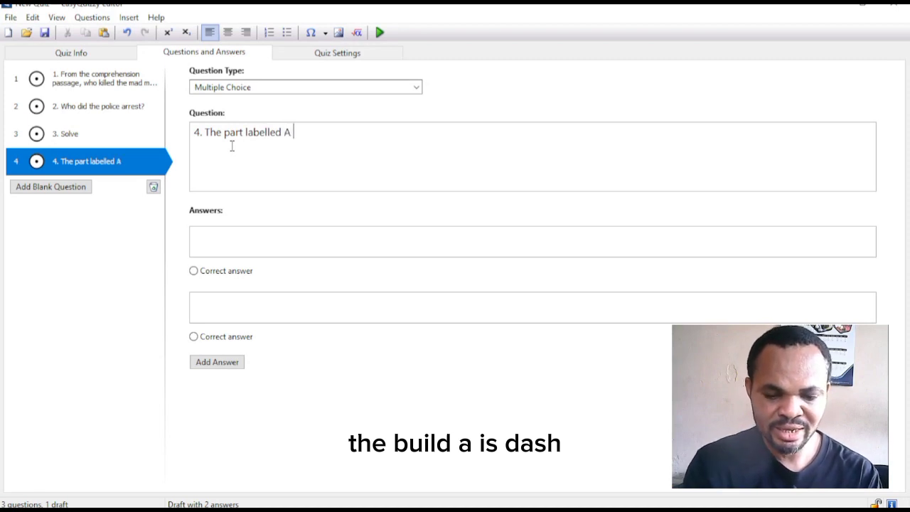
{"action": "type", "text": "A is __"}
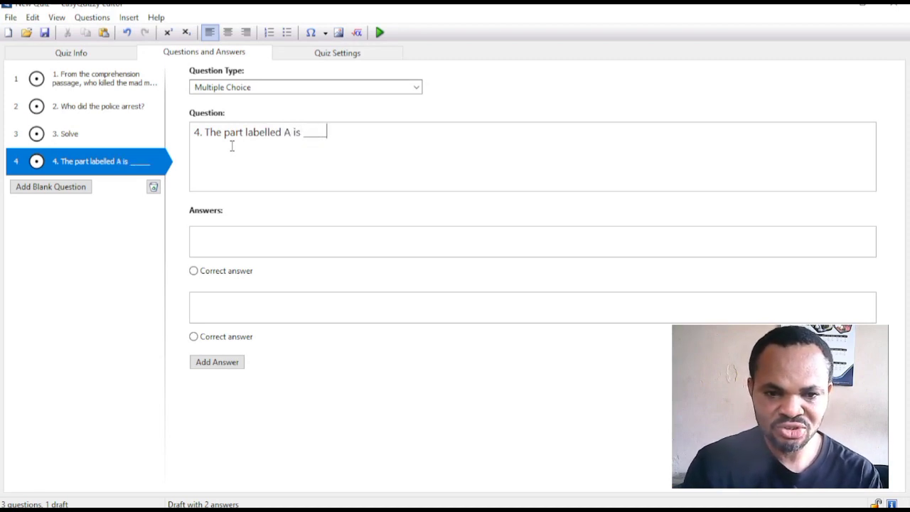
{"action": "type", "text": "____."}
{"action": "left_click", "coordinate": [202, 241]}
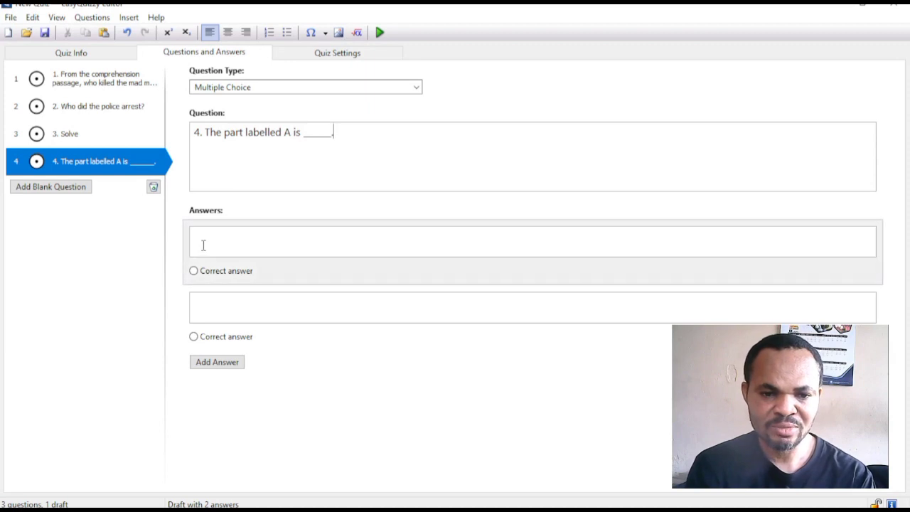
- Enter answers "A. Mango" and "B. Orange", fixing the Ogange typo
{"action": "type", "text": "A"}
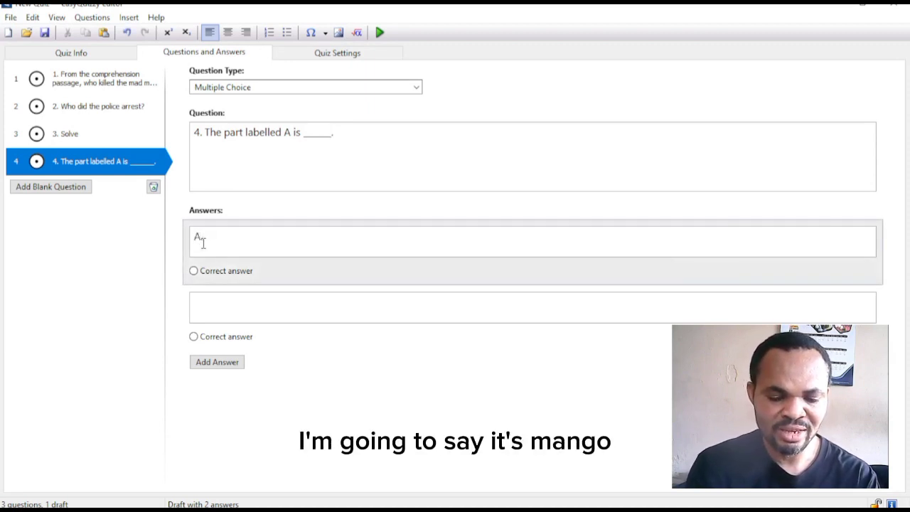
{"action": "type", "text": ". Mang"}
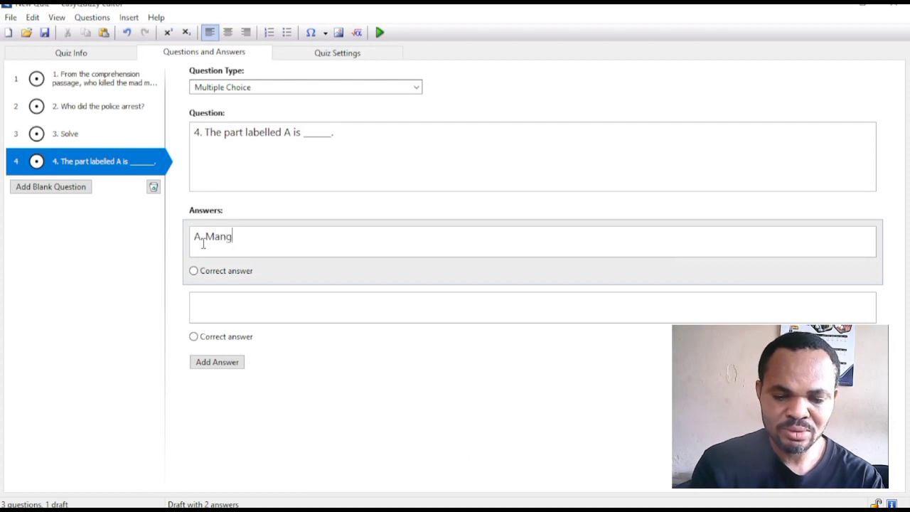
{"action": "type", "text": "o"}
{"action": "left_click", "coordinate": [226, 313]}
{"action": "type", "text": "B"}
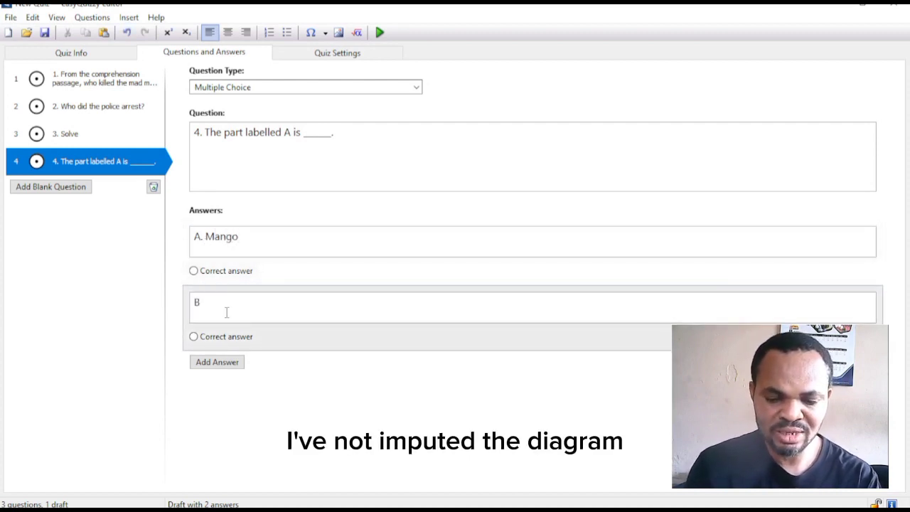
{"action": "type", "text": "."}
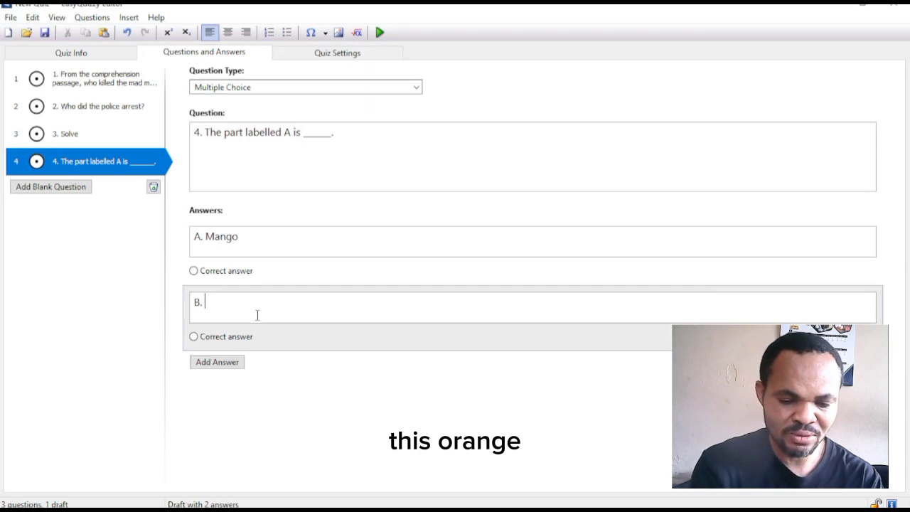
{"action": "type", "text": "Ogan"}
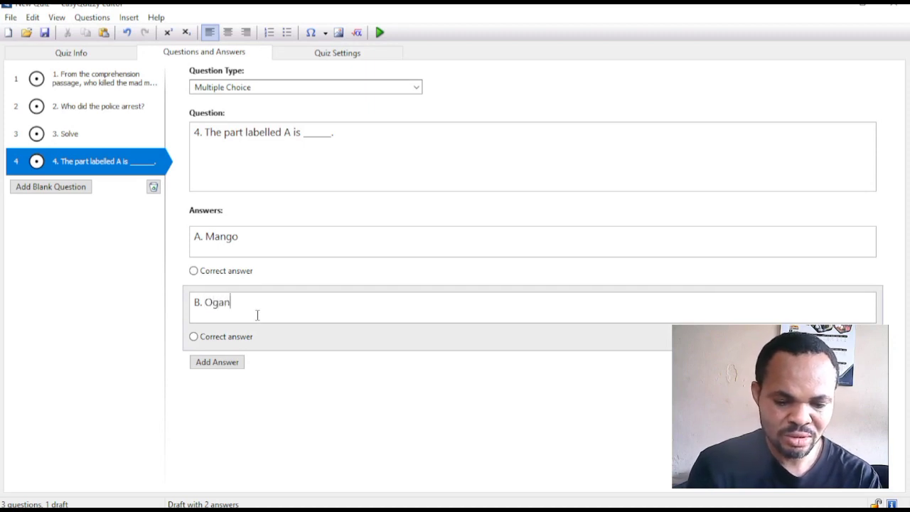
{"action": "type", "text": "ge"}
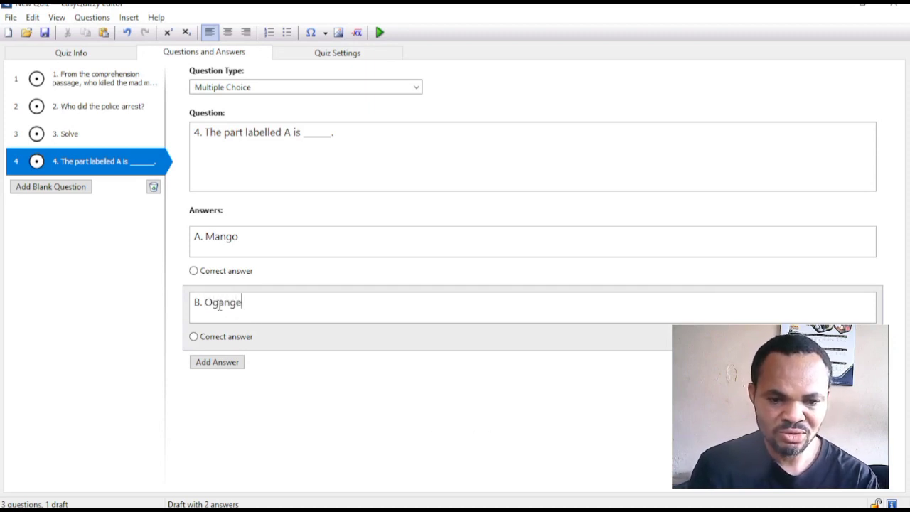
{"action": "key", "text": "BackSpace"}
{"action": "type", "text": "r"}
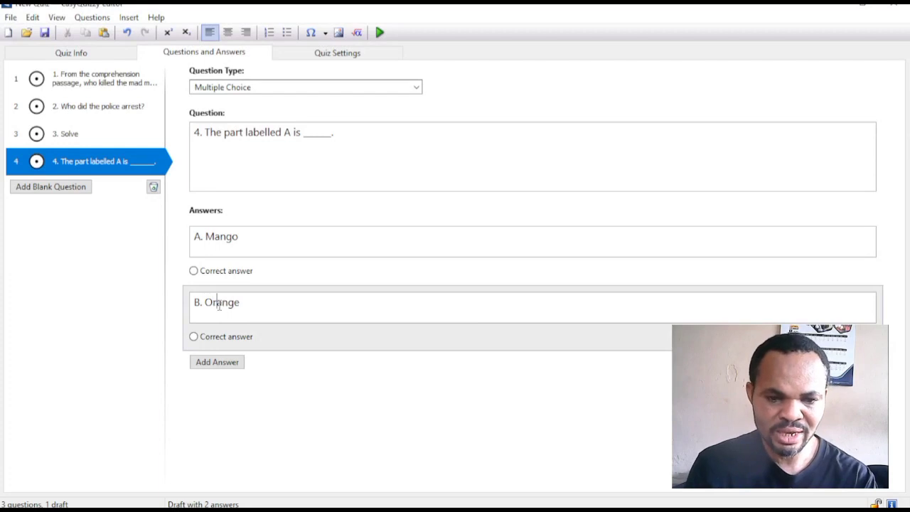
- Add a third answer choice, "C. Pawpaw", to question 4
{"action": "left_click", "coordinate": [224, 364]}
{"action": "left_click", "coordinate": [196, 381]}
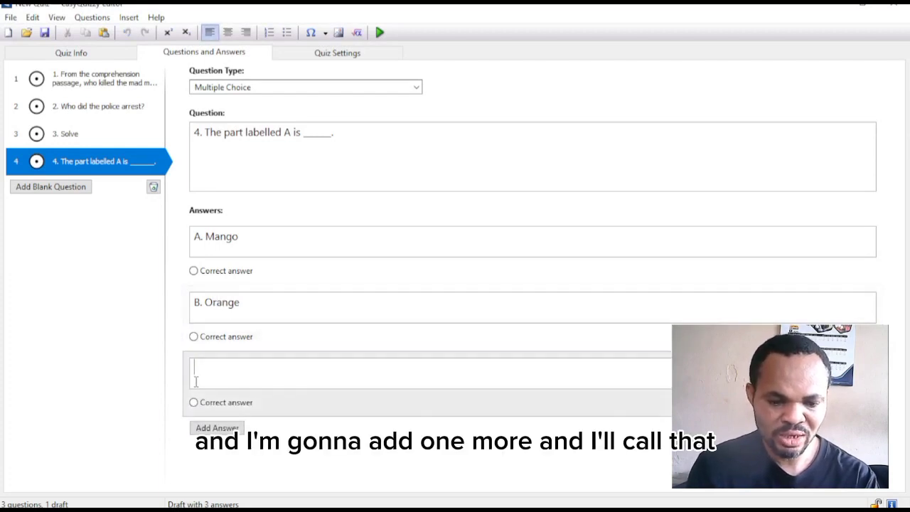
{"action": "type", "text": "C."}
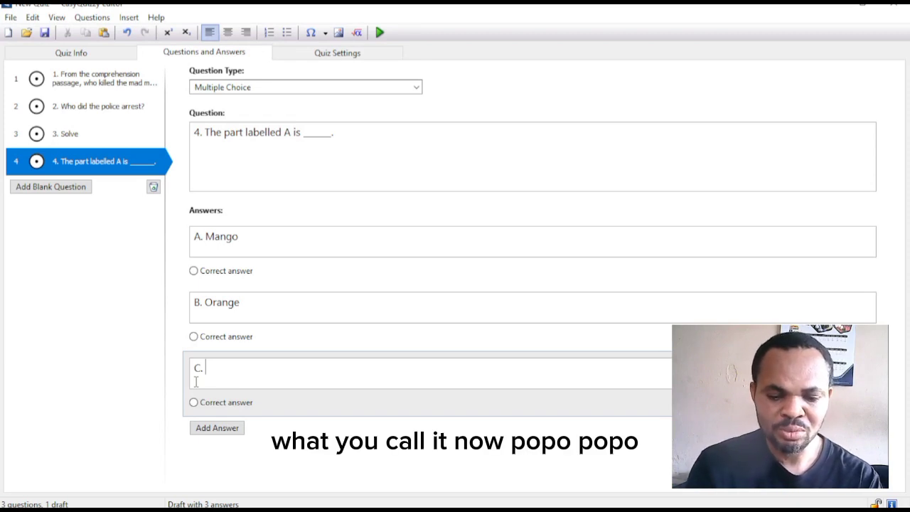
{"action": "type", "text": "paw"}
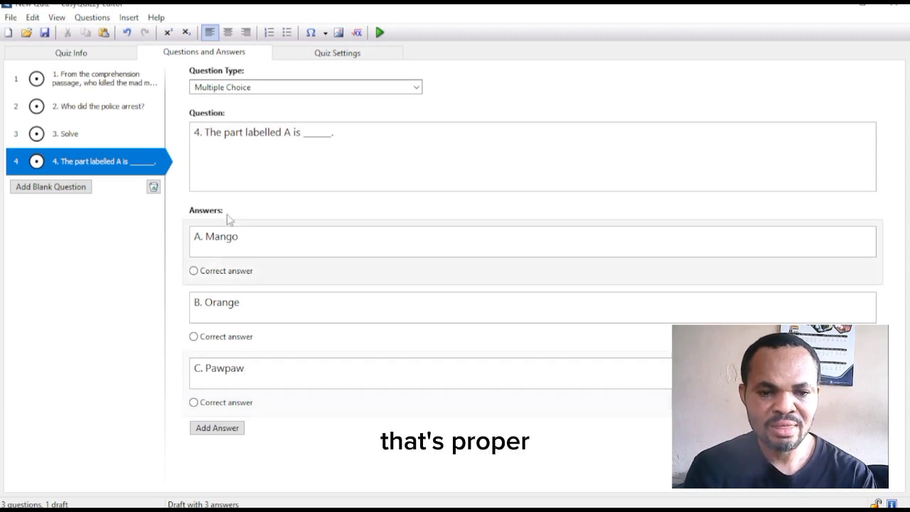
{"action": "left_click", "coordinate": [243, 155]}
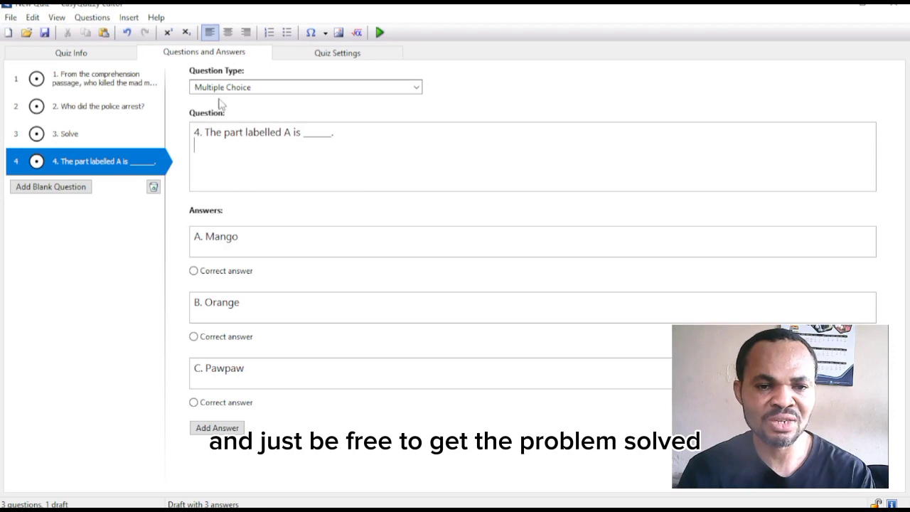
- Insert the checjmark picture into question 4 and mark C. Pawpaw as the correct answer
{"action": "left_click", "coordinate": [340, 34]}
{"action": "scroll", "coordinate": [234, 153], "scroll_direction": "up", "scroll_amount": 5}
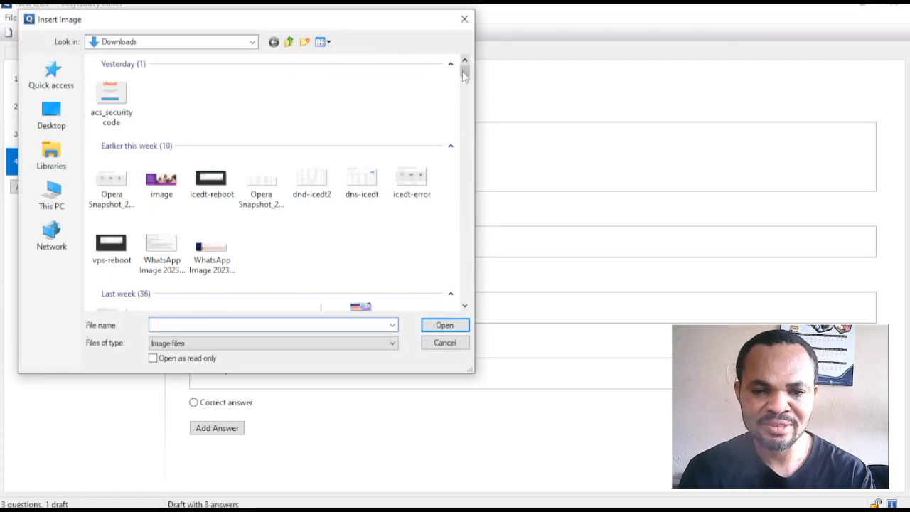
{"action": "left_click_drag", "start_coordinate": [465, 71], "coordinate": [470, 100]}
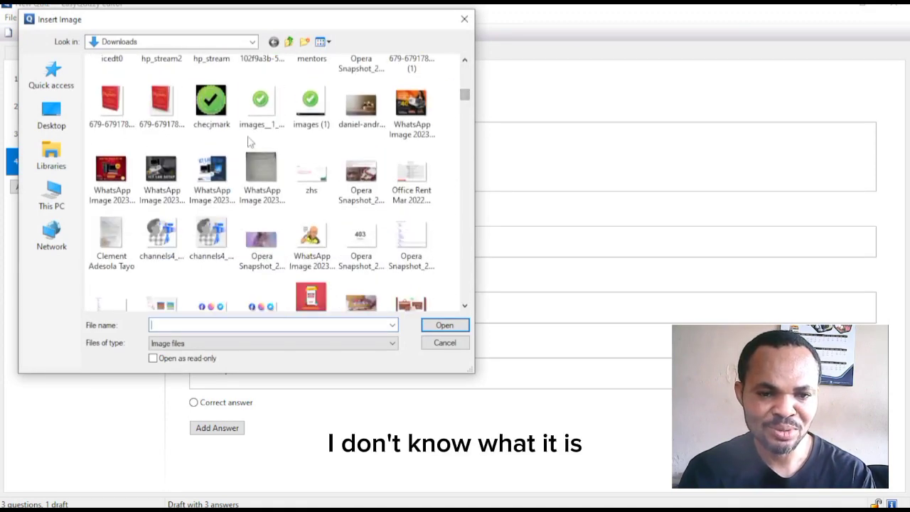
{"action": "left_click", "coordinate": [219, 107]}
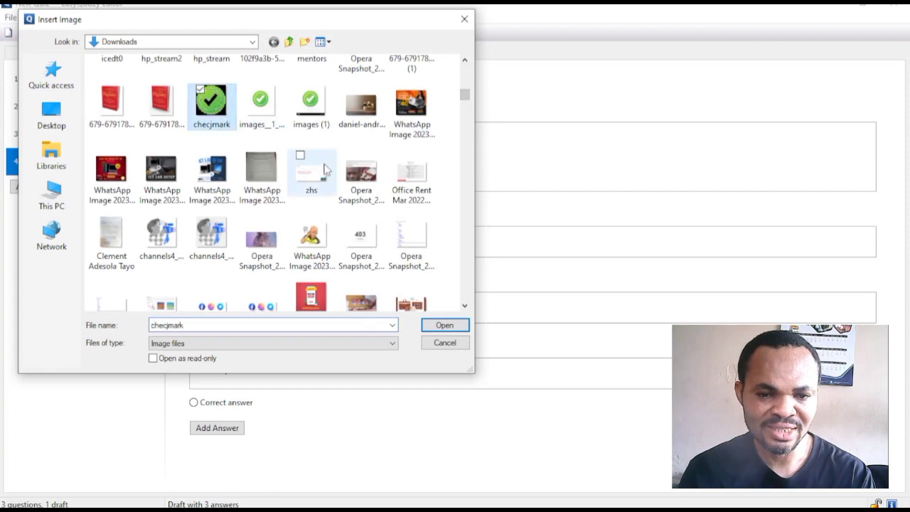
{"action": "left_click", "coordinate": [440, 324]}
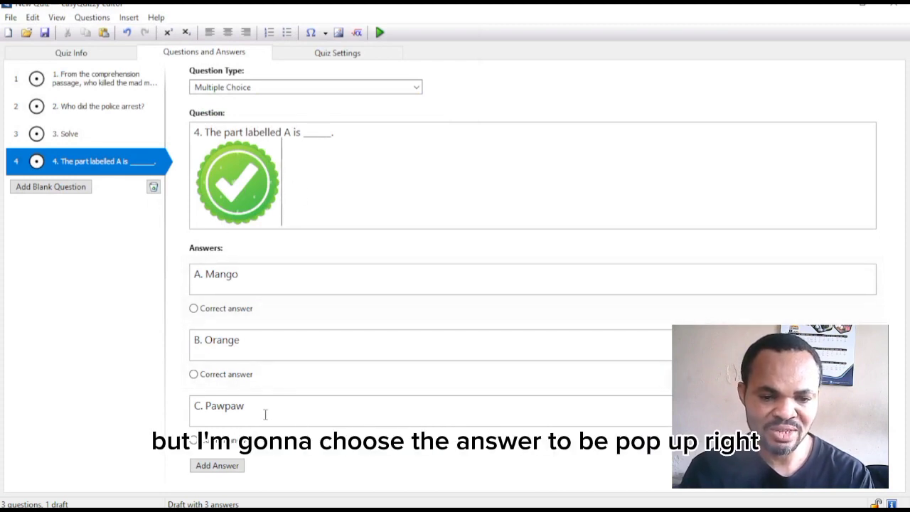
{"action": "left_click", "coordinate": [195, 441]}
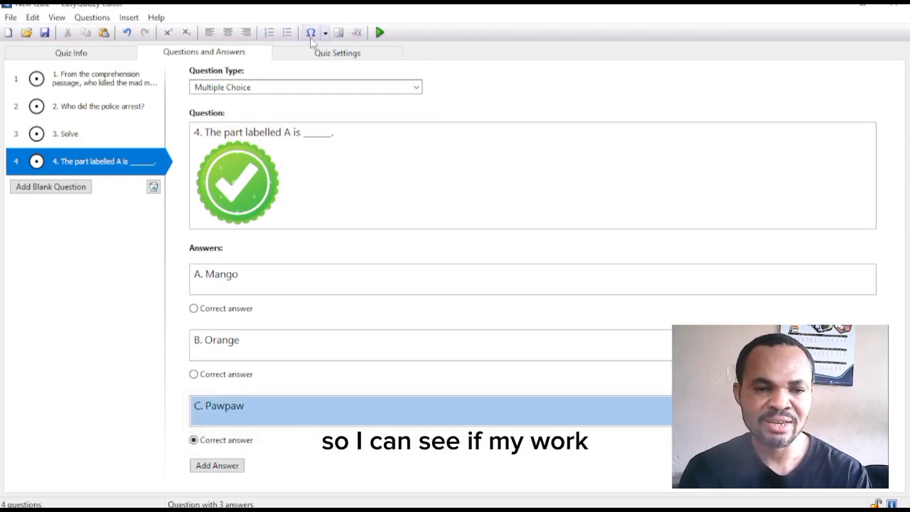
{"action": "left_click", "coordinate": [11, 17]}
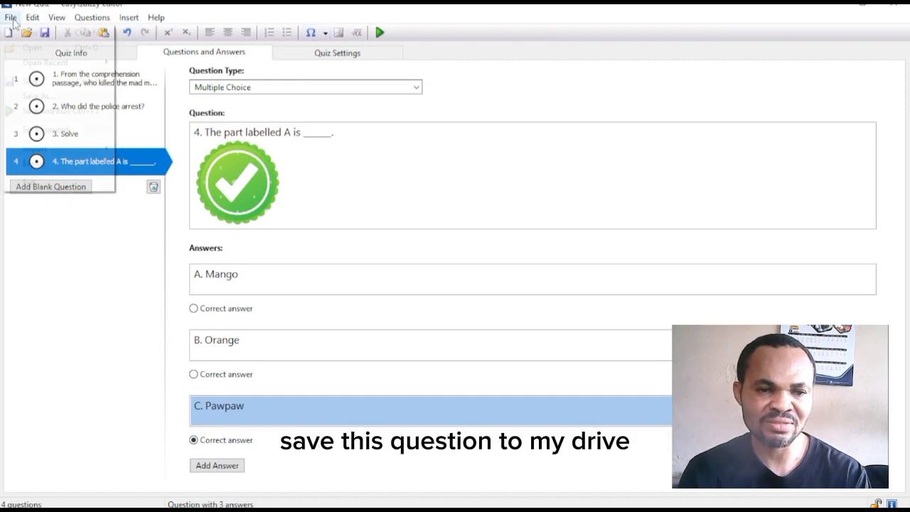
- Save the quiz as "English Language Grade 6" with type Executable quiz files (*.exe)
{"action": "mouse_move", "coordinate": [45, 150]}
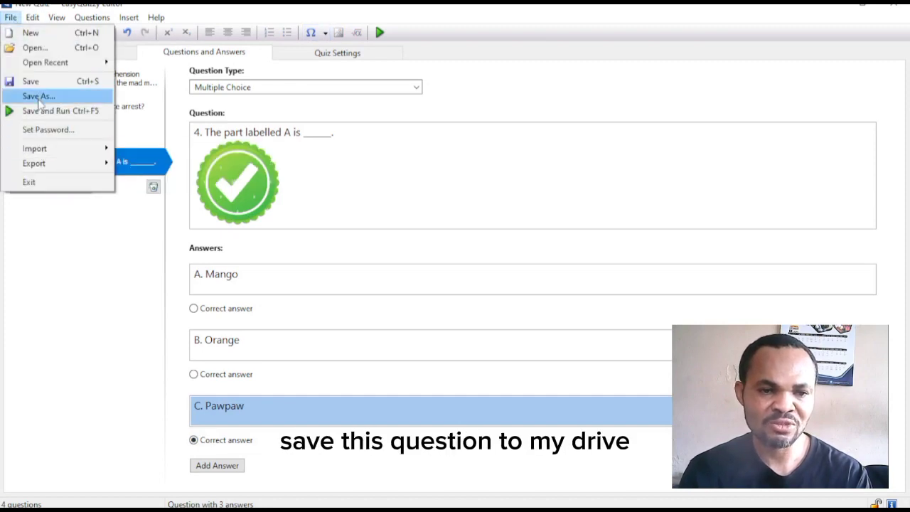
{"action": "left_click", "coordinate": [36, 96]}
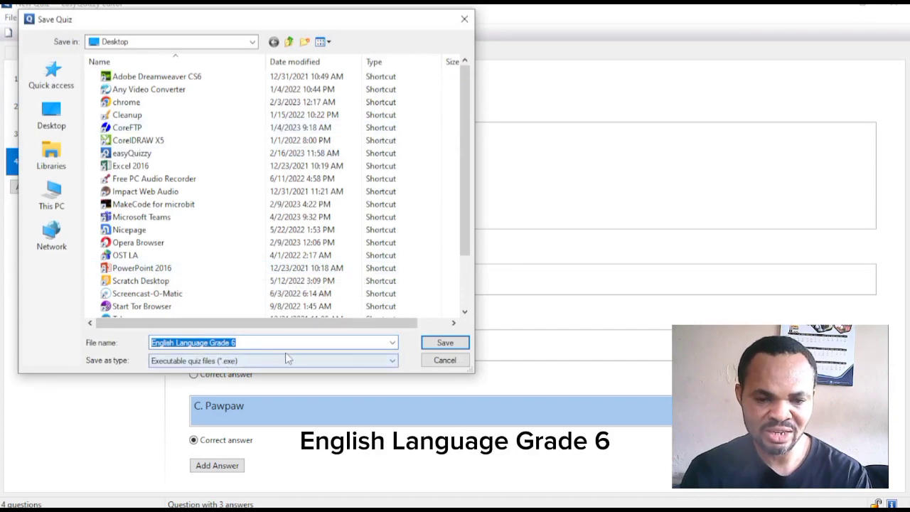
{"action": "left_click", "coordinate": [444, 344]}
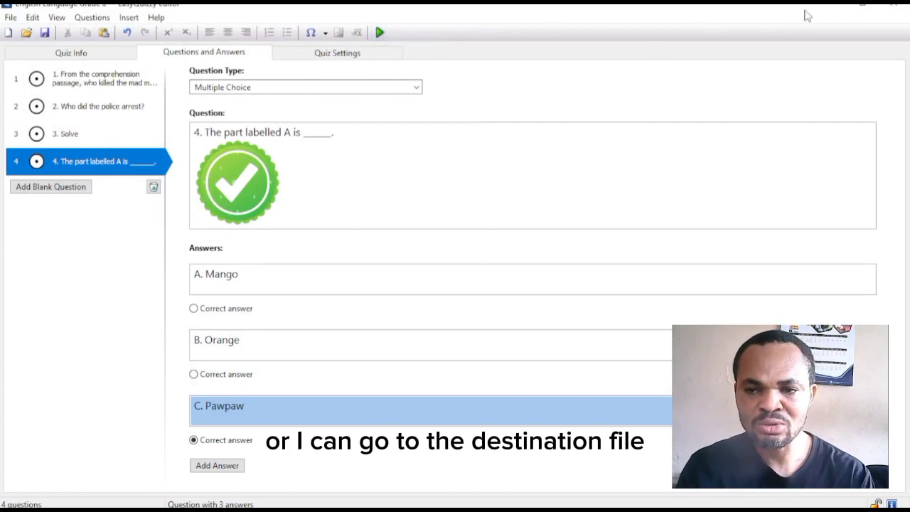
{"action": "left_click", "coordinate": [838, 7]}
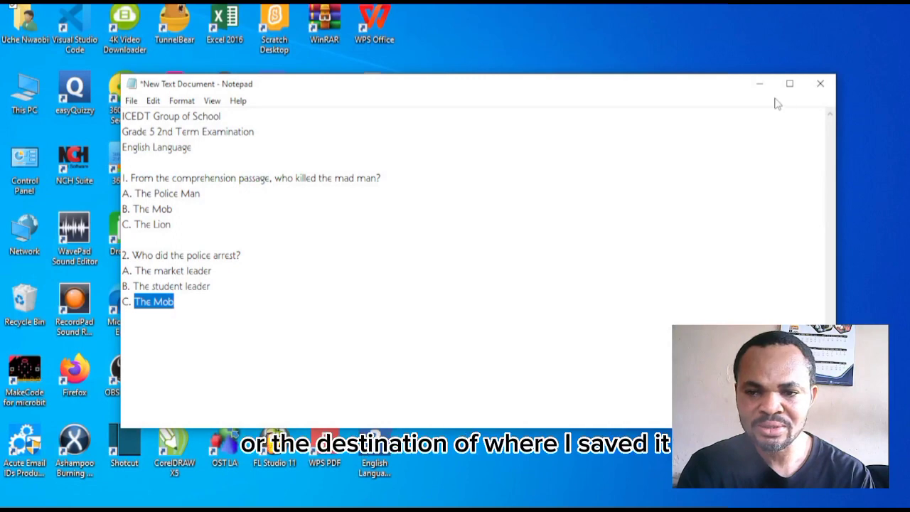
{"action": "left_click", "coordinate": [758, 84]}
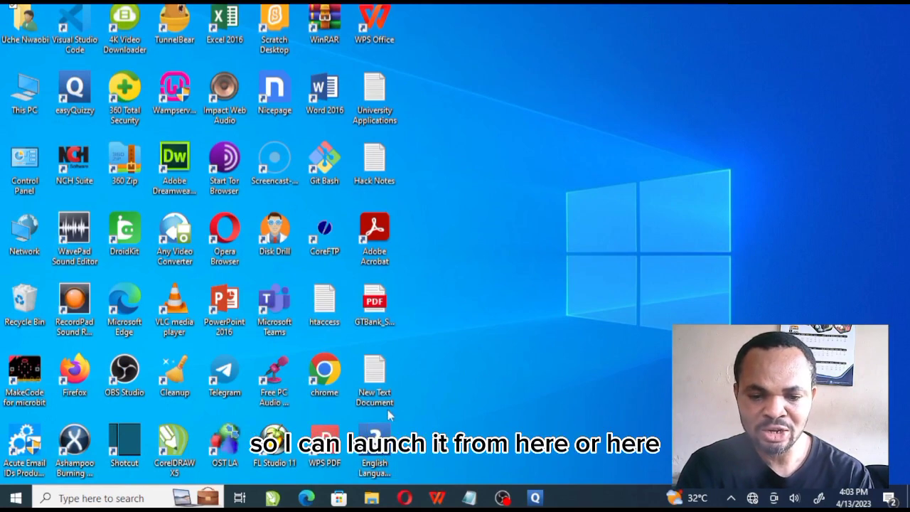
{"action": "left_click", "coordinate": [548, 463]}
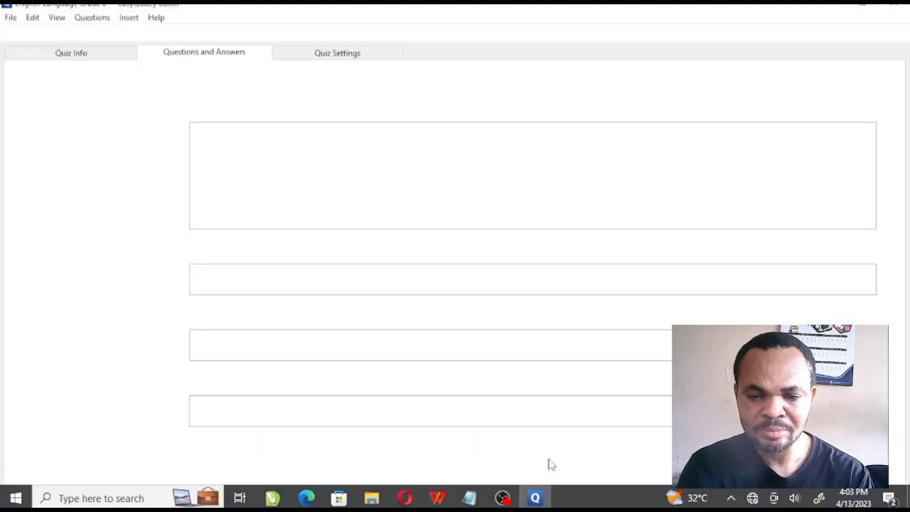